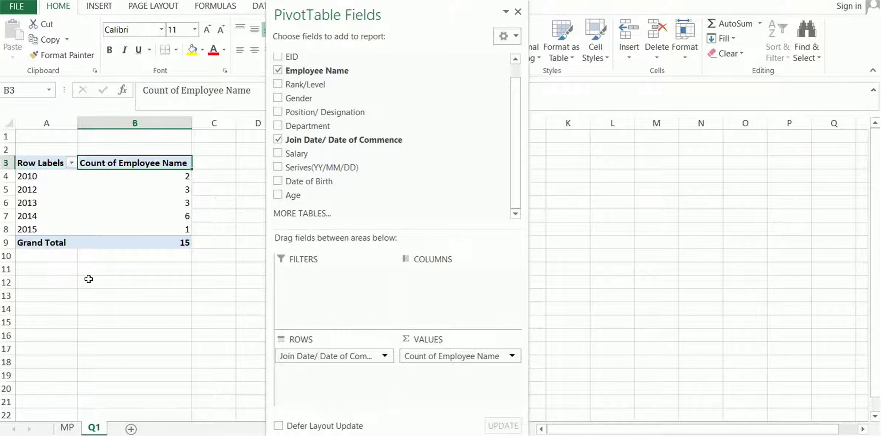
Step: Retitle the Q1 pivot's 'Row Labels' heading in A3 to 'Years'
click(45, 162)
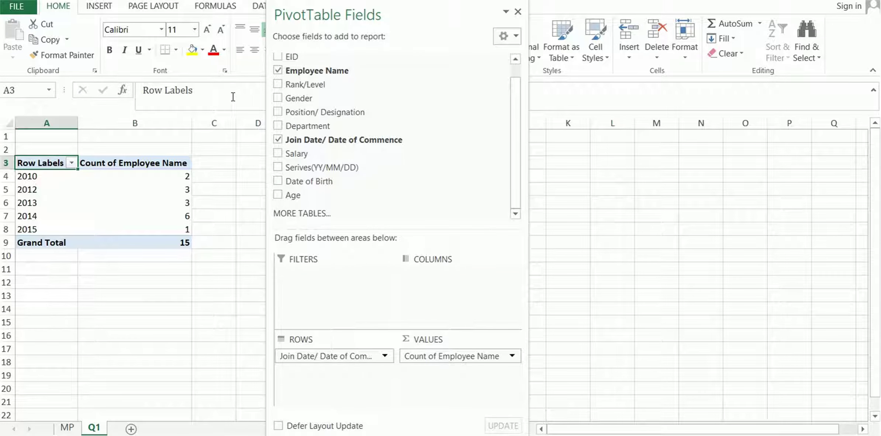
drag(233, 96, 142, 91)
text(Years\)
key(BackSpace)
key(Return)
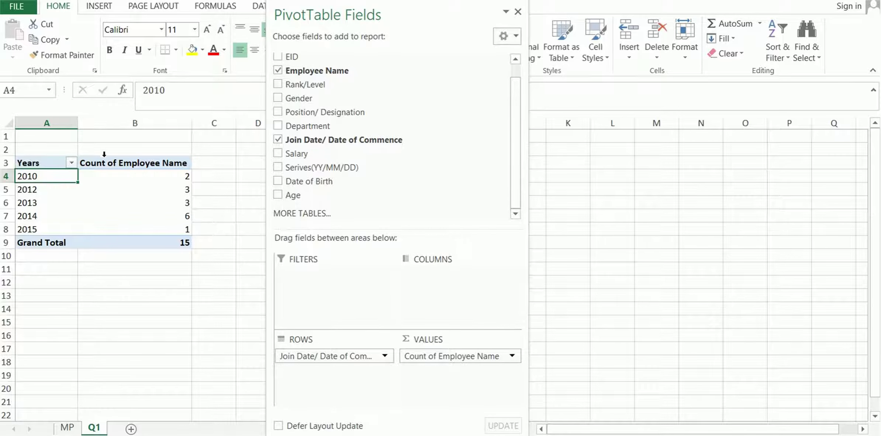
click(107, 162)
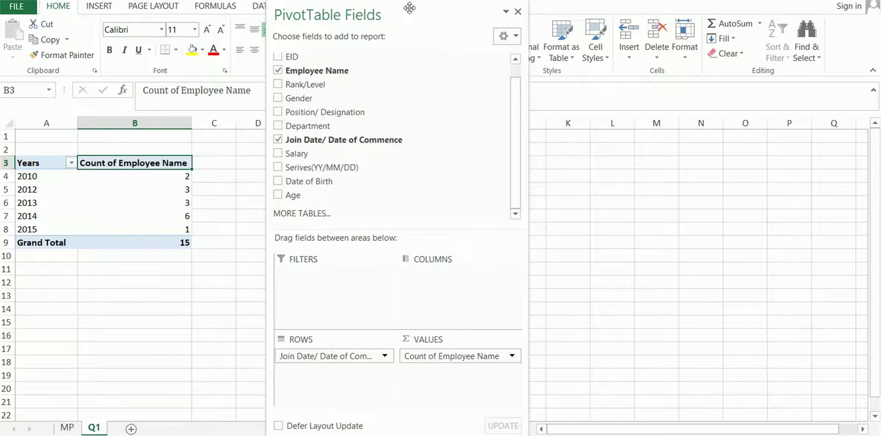
drag(410, 7, 469, 17)
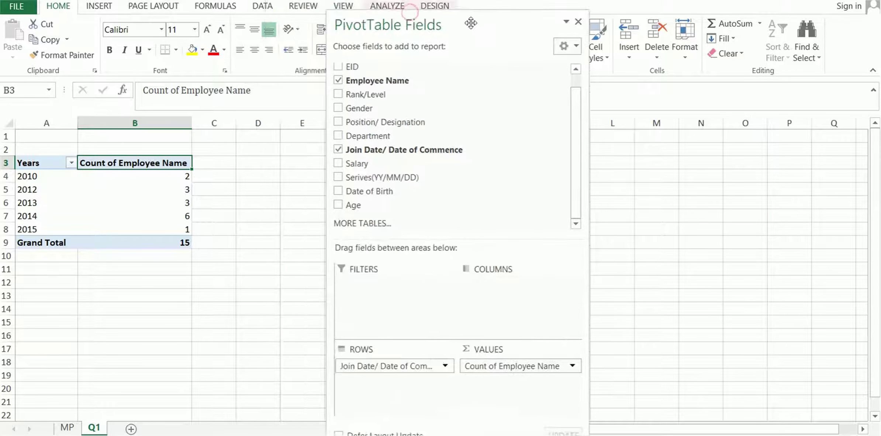
Step: Rename the Count of Employee Name heading to 'Qty of MP'
triple_click(273, 91)
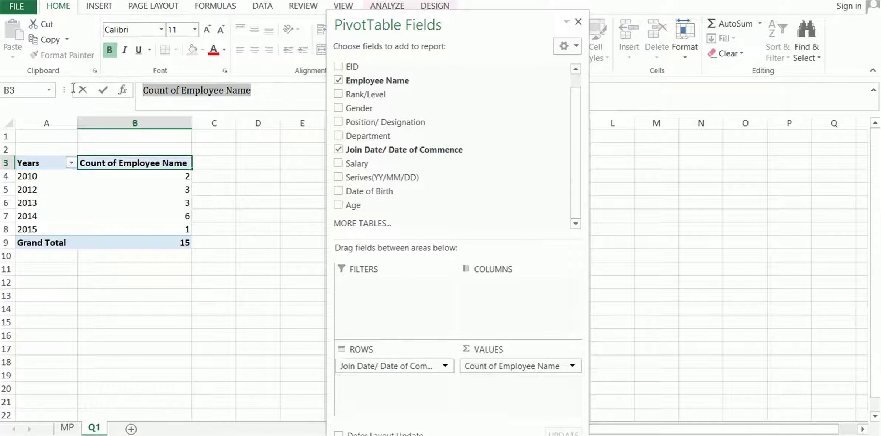
text(Q)
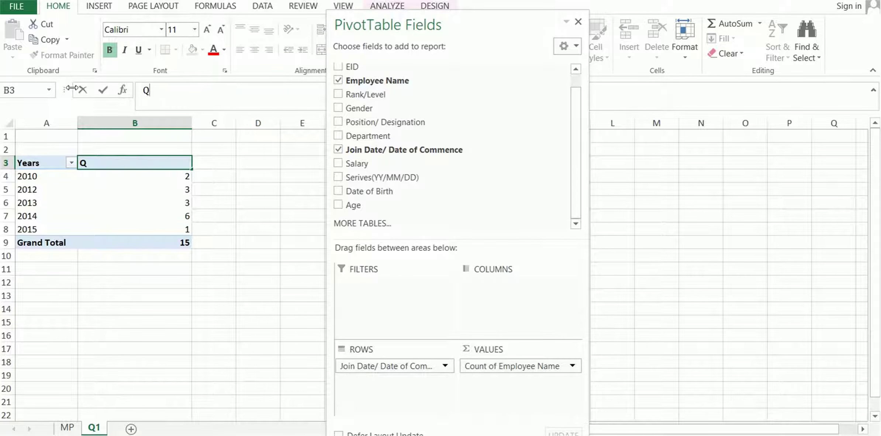
text(ty of M)
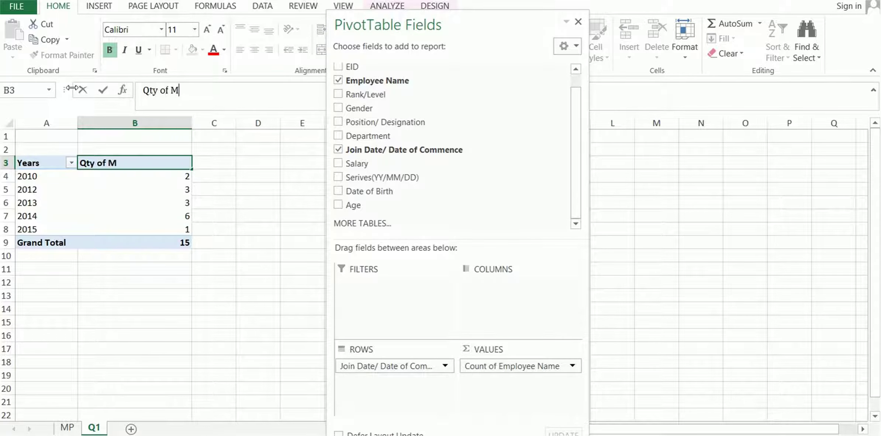
text(P)
key(Return)
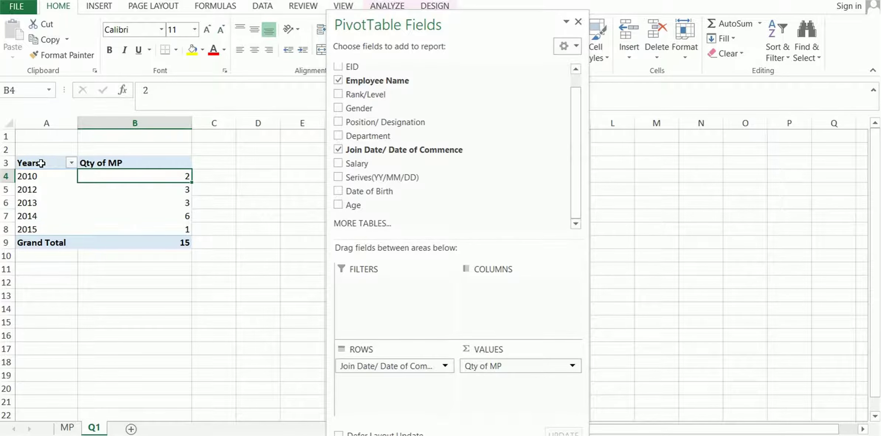
drag(41, 162, 136, 164)
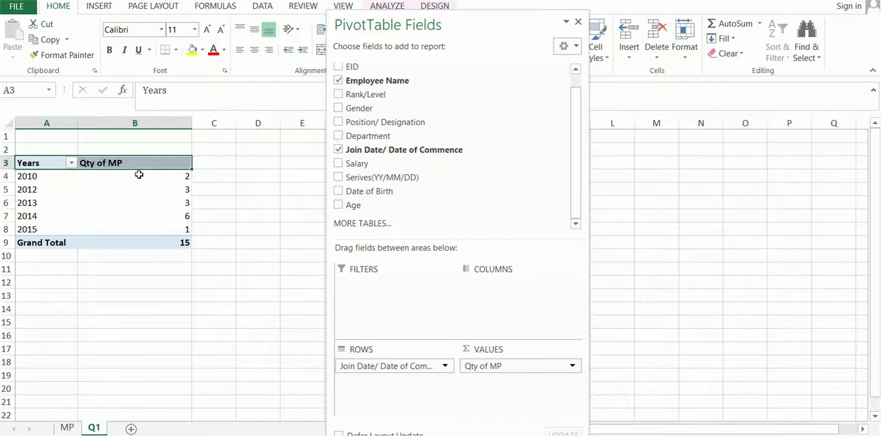
Step: Try deleting the 2010 count in B4, then dismiss the cannot-change warning
click(139, 175)
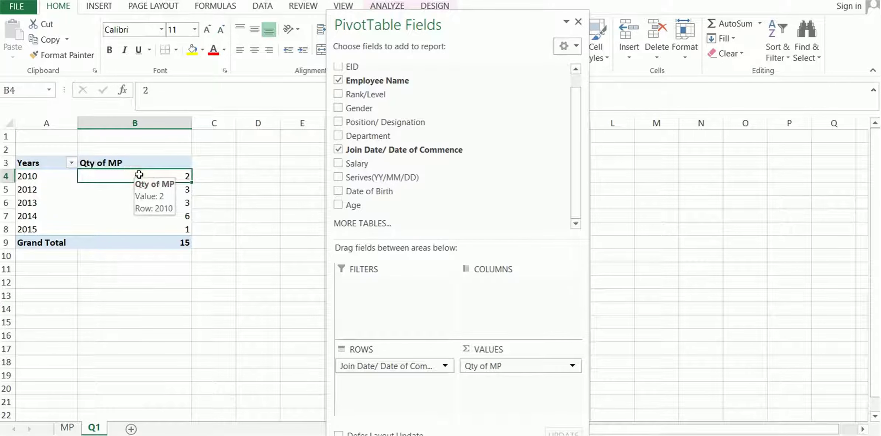
key(Delete)
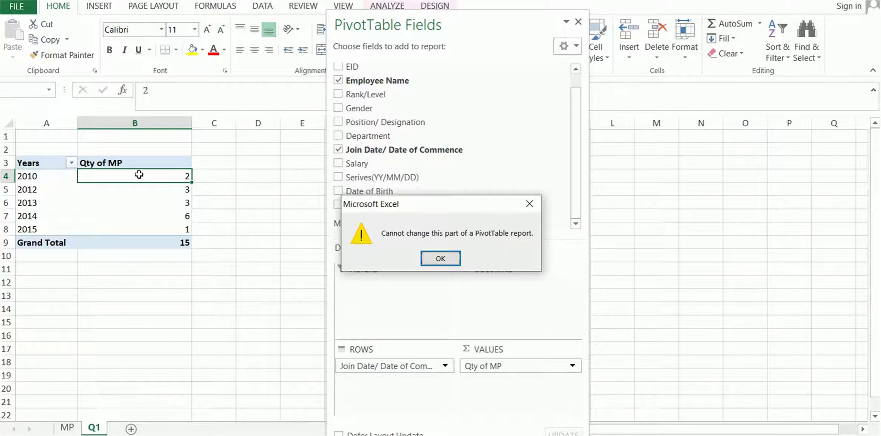
click(447, 256)
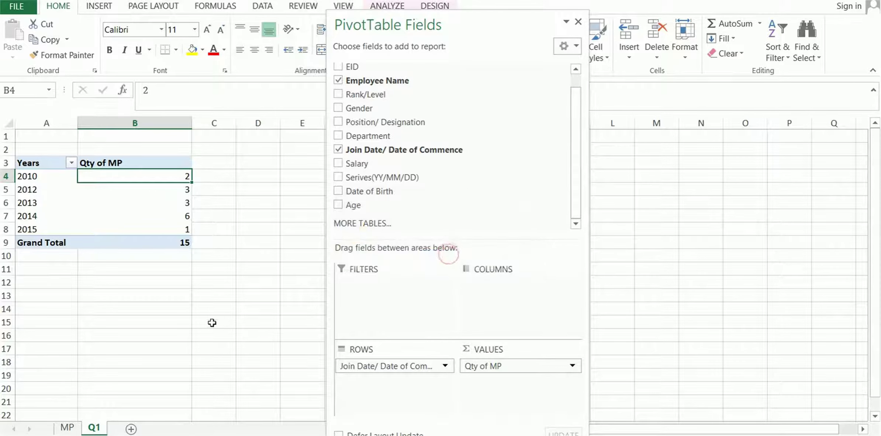
click(211, 323)
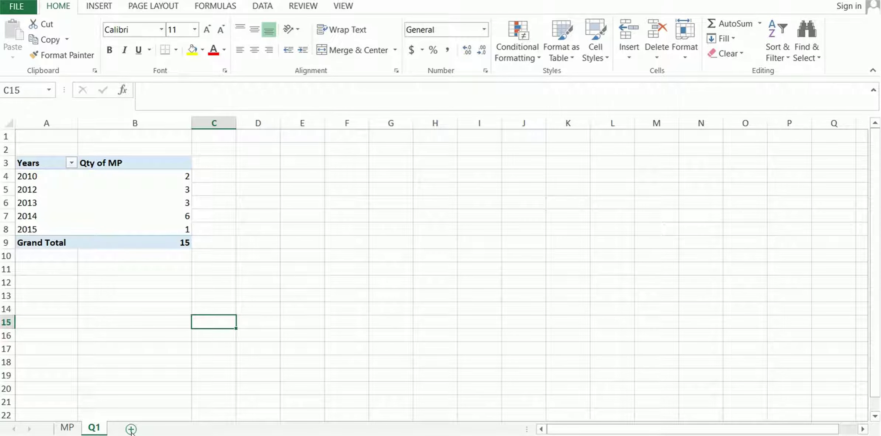
Step: Add a new blank worksheet named Q2
click(131, 429)
right_click(130, 427)
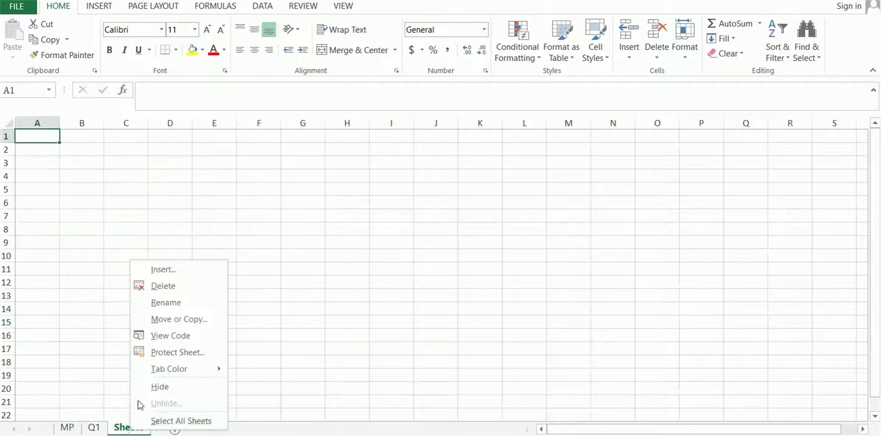
click(162, 303)
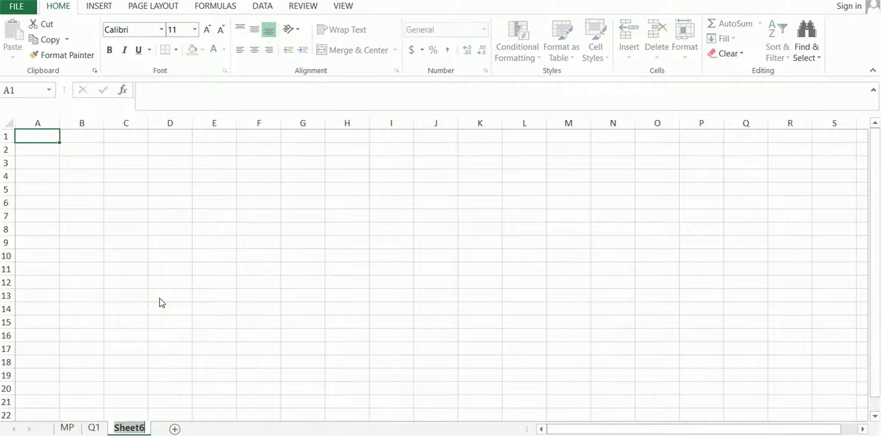
text(Q2)
click(160, 298)
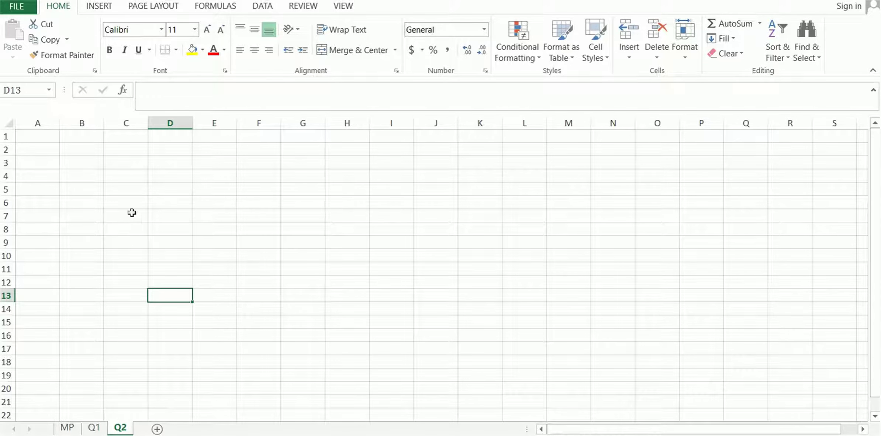
Step: Select B2:K14 on Q2, clear the selection, and return to the MP sheet
drag(89, 145, 524, 322)
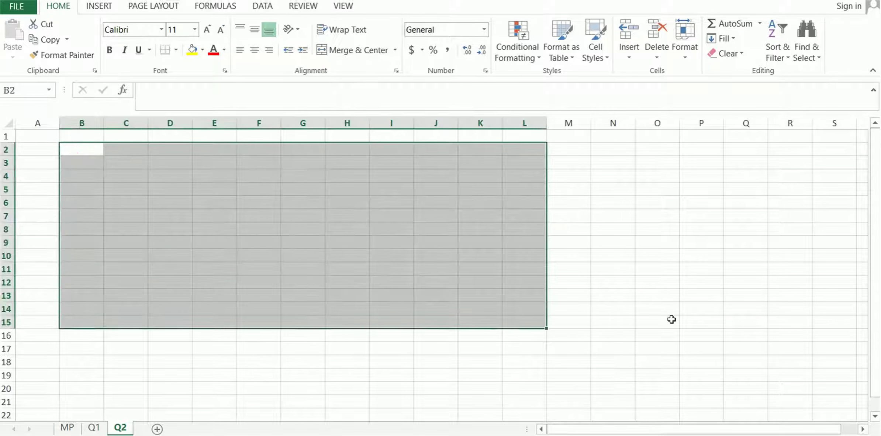
click(627, 323)
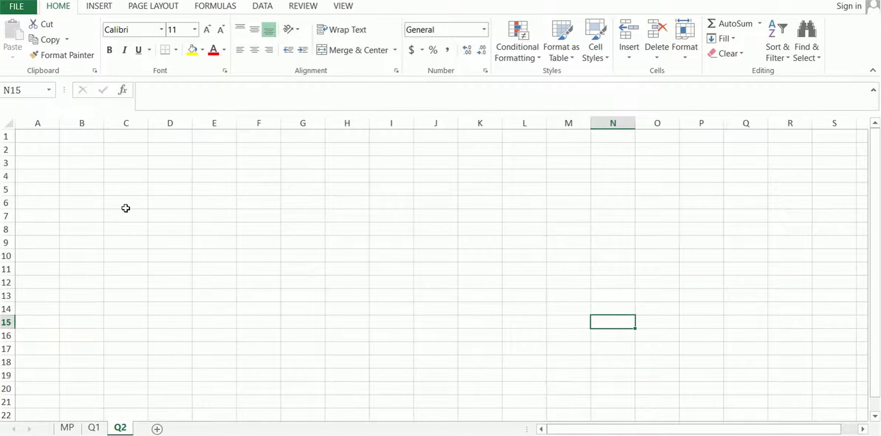
click(68, 428)
Step: Start a PivotTable from the MP employee table, placed on an existing worksheet
scroll(398, 278, up, 4)
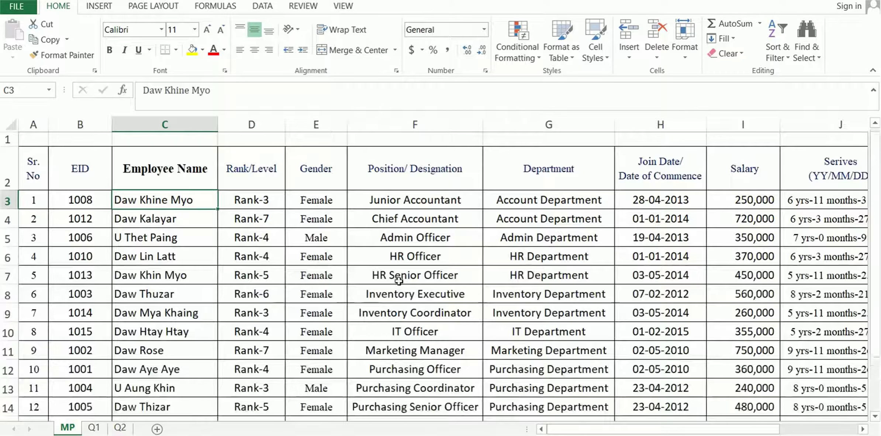
click(345, 253)
click(244, 203)
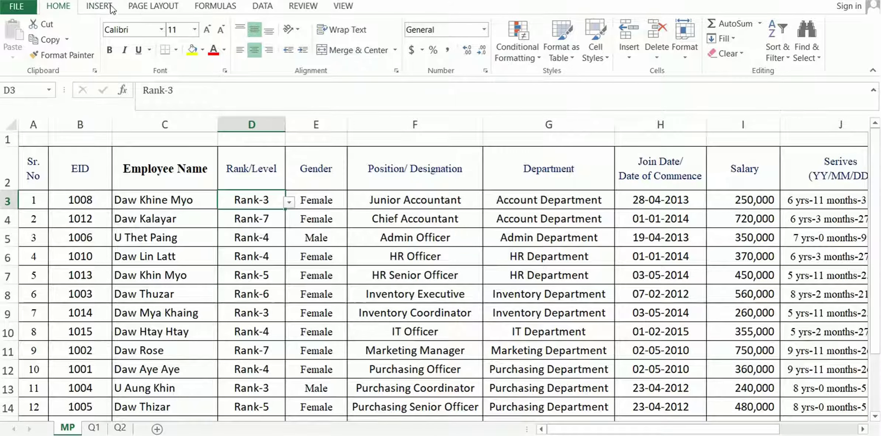
click(99, 6)
click(19, 37)
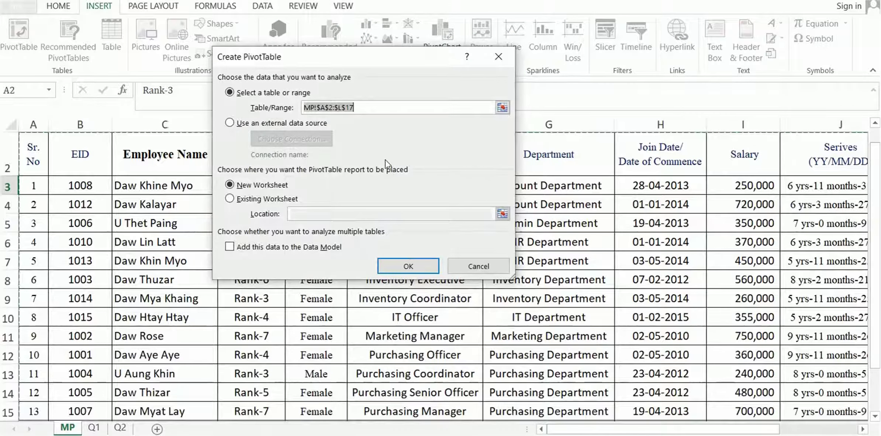
click(258, 201)
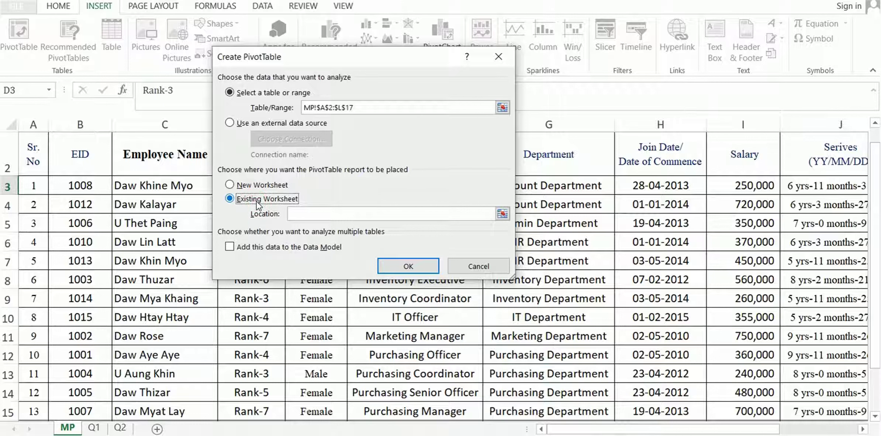
mouse_move(282, 211)
mouse_down()
mouse_move(315, 206)
mouse_move(251, 216)
mouse_up()
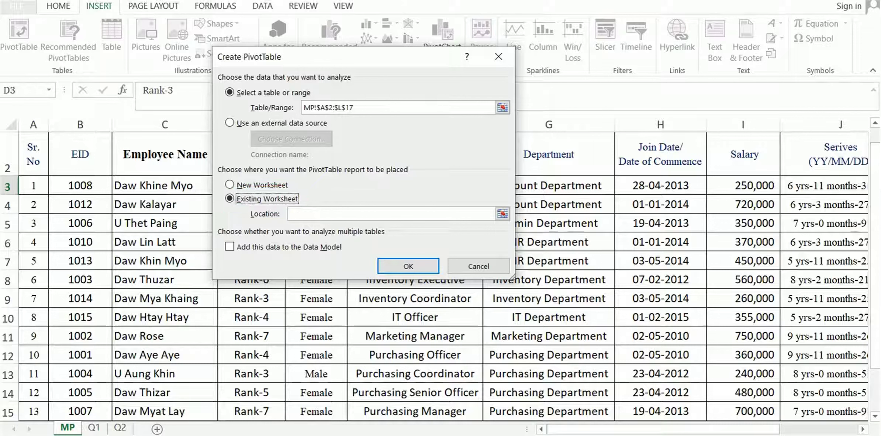
Step: Set the PivotTable destination to Q2!B2 and create it empty
click(301, 212)
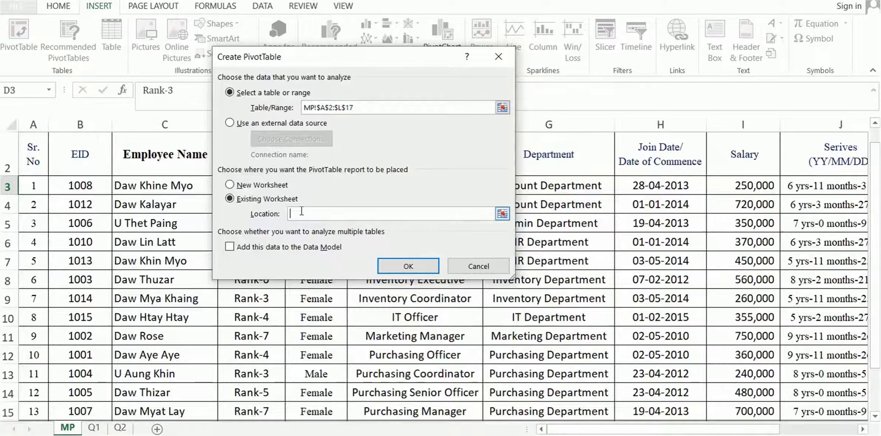
click(120, 427)
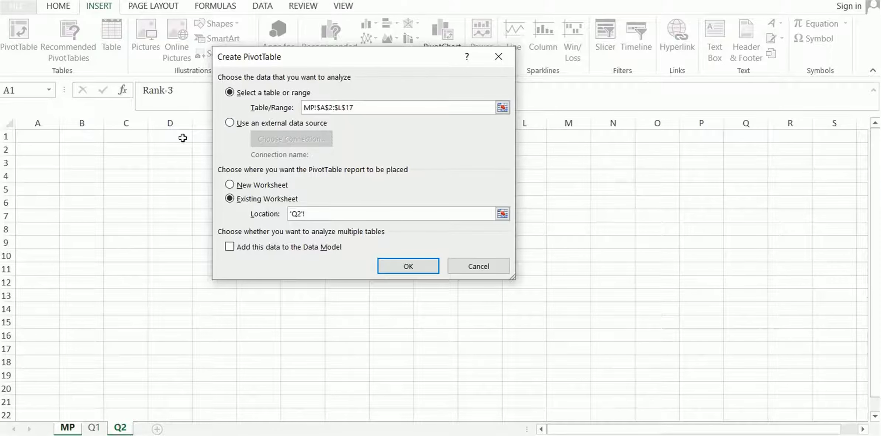
drag(397, 62, 418, 109)
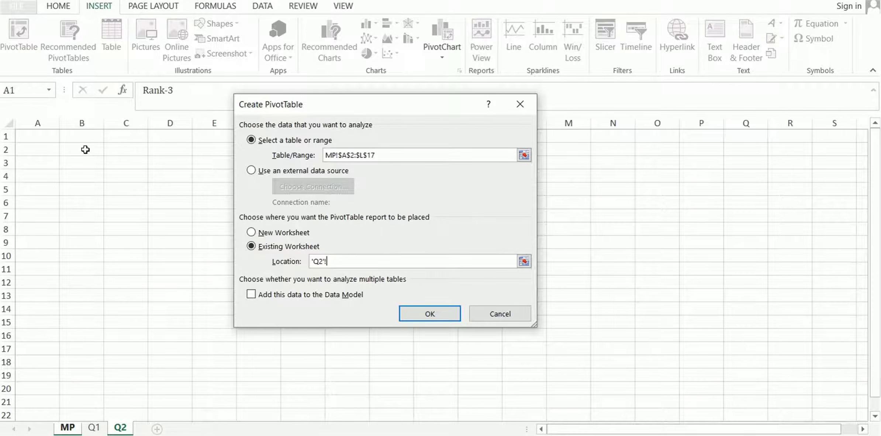
click(86, 149)
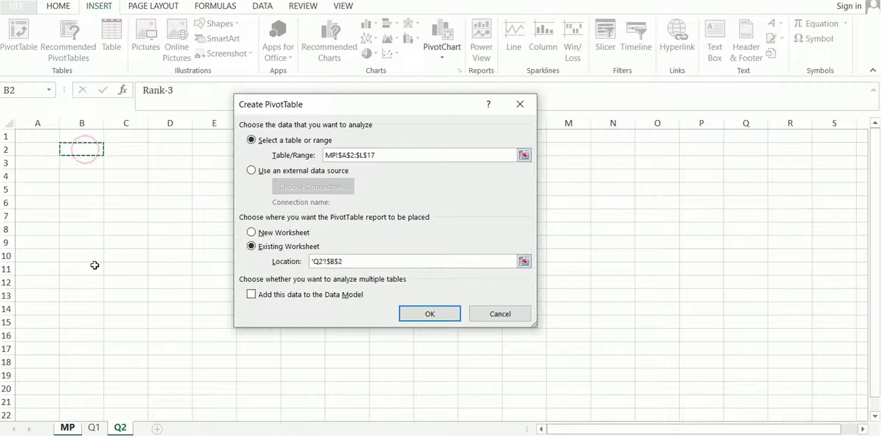
click(42, 152)
click(79, 150)
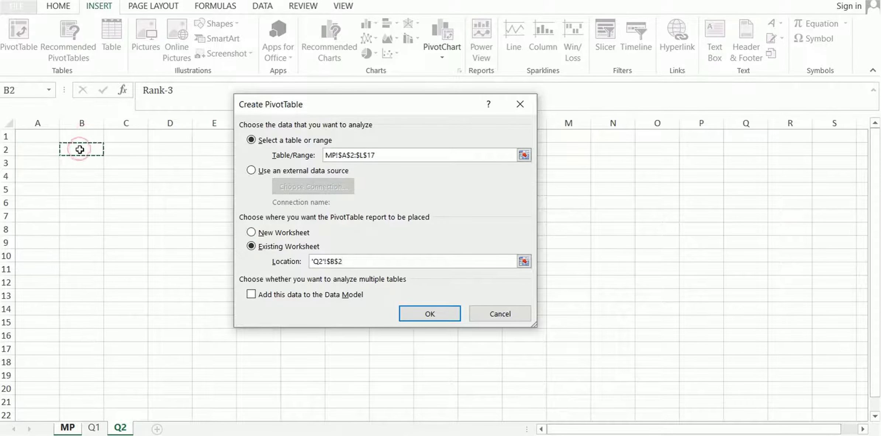
click(442, 313)
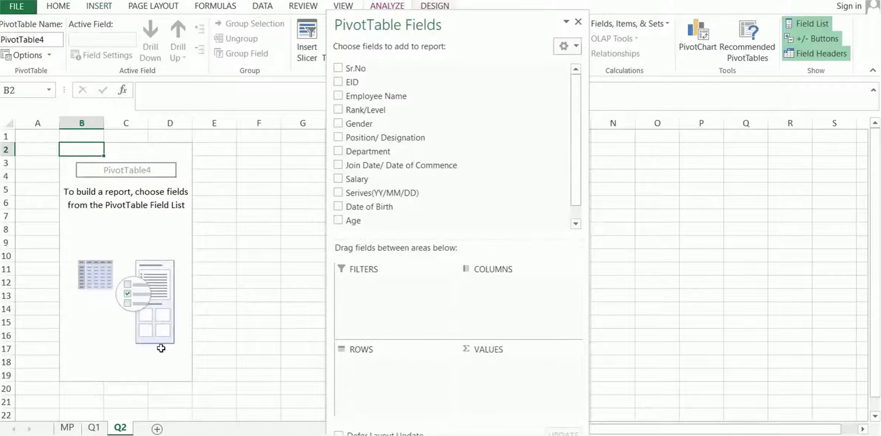
click(167, 241)
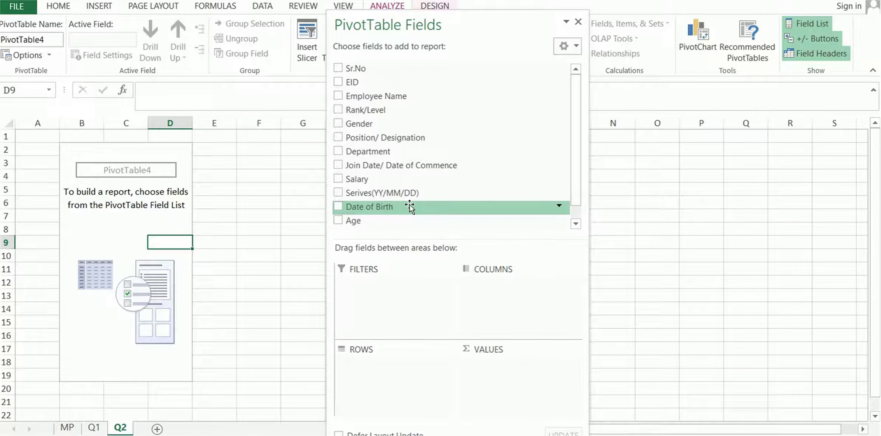
Step: Put Date of Birth in Rows, listing 15 birth dates from 1968 to 1996
drag(409, 205, 399, 366)
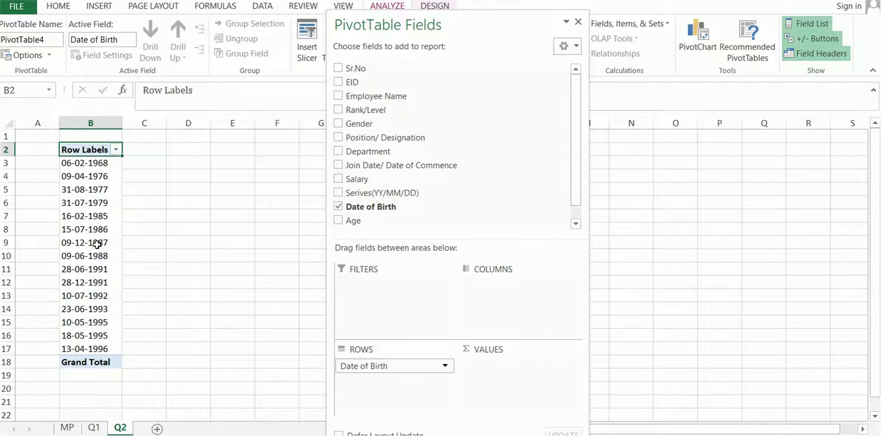
click(96, 243)
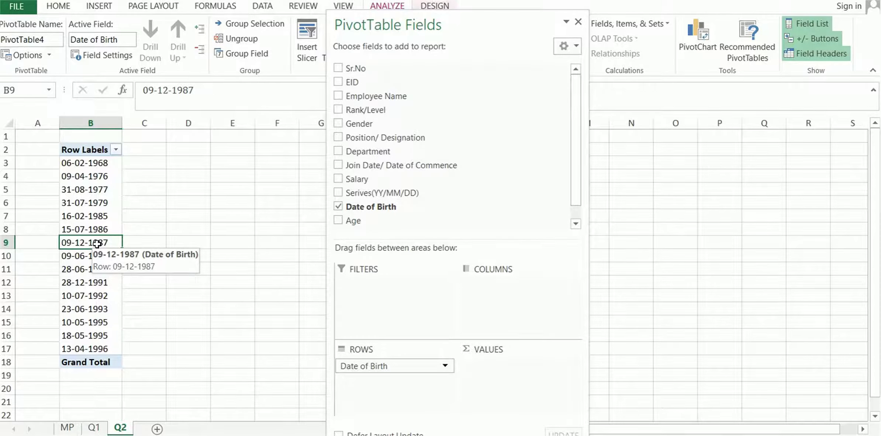
Step: Group the birth dates by Years instead of Months, giving rows 1968 to 1996
right_click(97, 244)
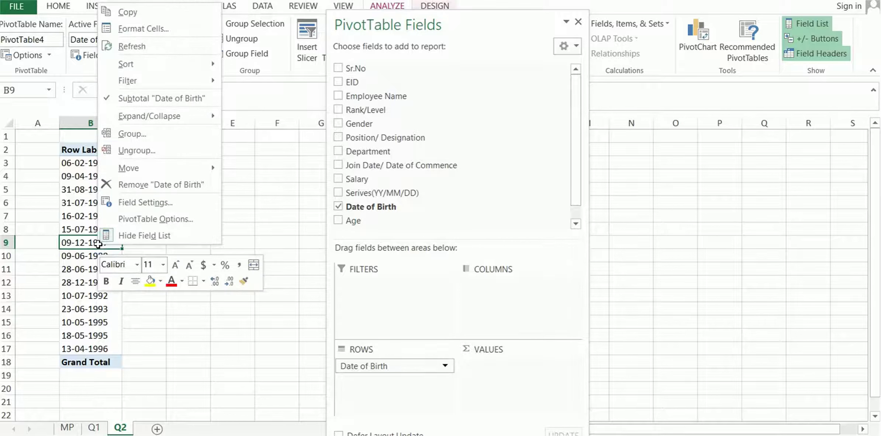
click(151, 134)
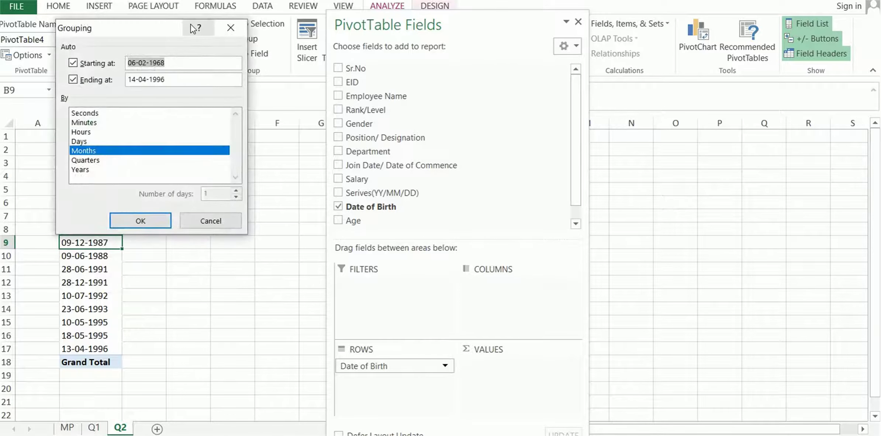
mouse_move(159, 28)
mouse_down()
mouse_move(251, 55)
mouse_move(250, 116)
mouse_move(240, 120)
mouse_up()
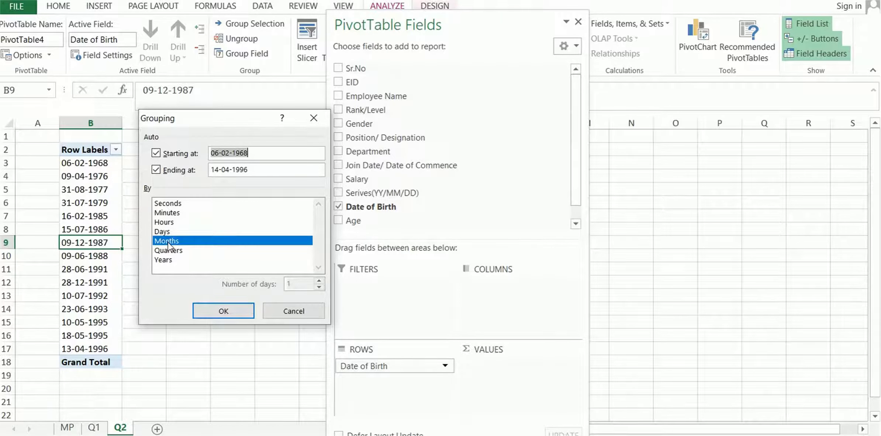
click(190, 242)
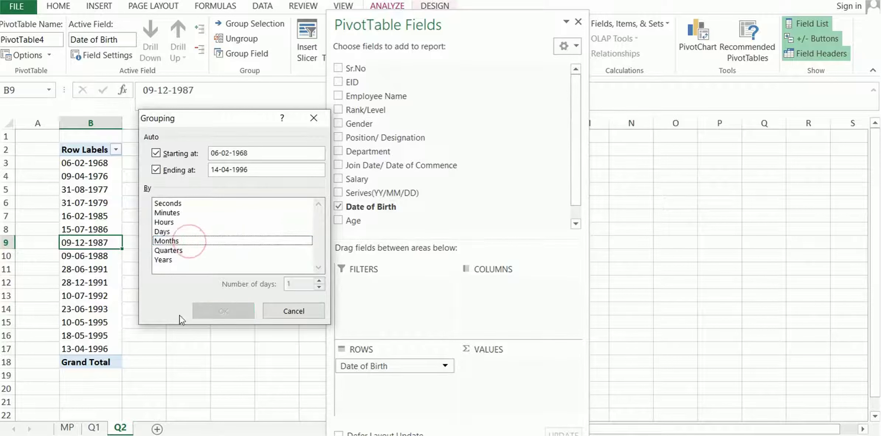
click(185, 260)
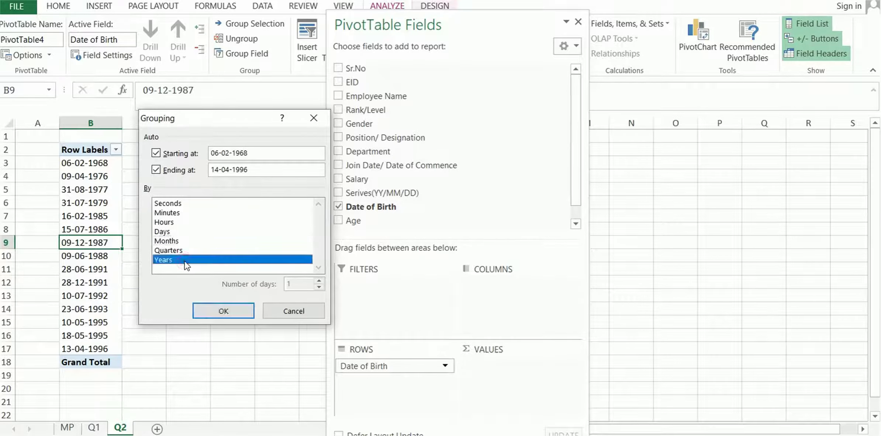
click(204, 316)
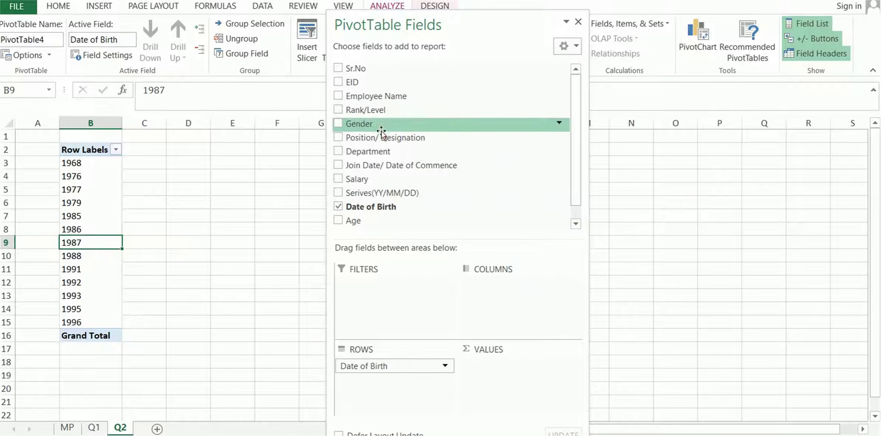
Step: Count Employee Name in Values and add Department as a report filter
drag(381, 97, 497, 370)
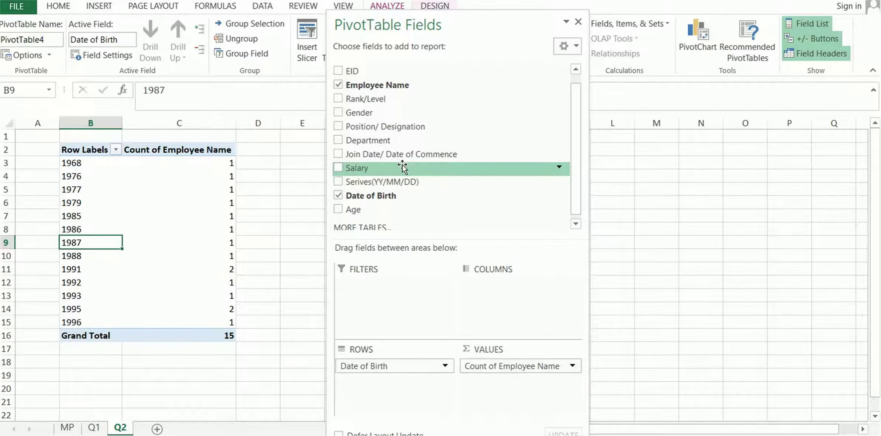
drag(384, 145, 377, 285)
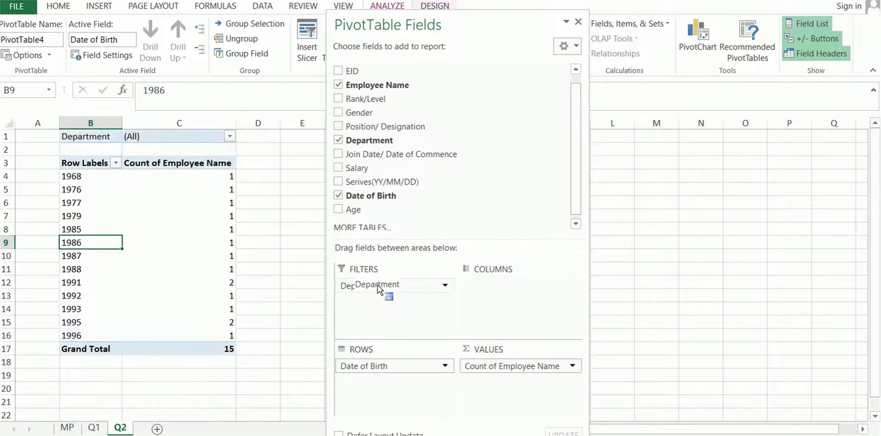
click(230, 136)
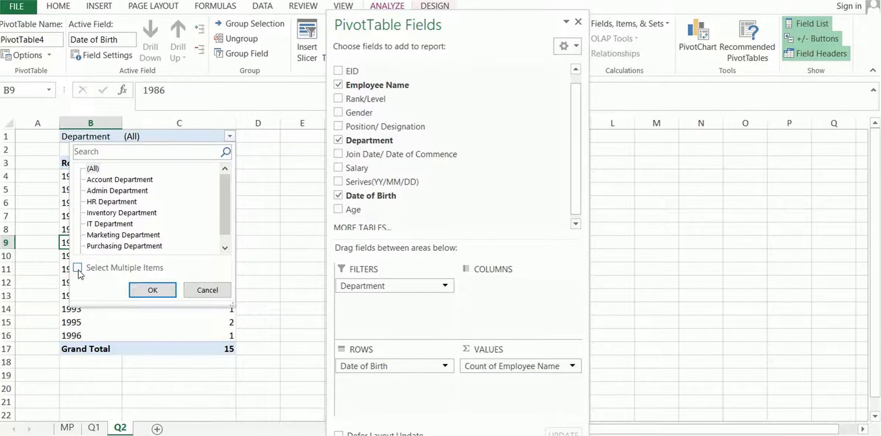
mouse_move(80, 283)
mouse_down()
mouse_move(112, 275)
mouse_move(75, 273)
mouse_up()
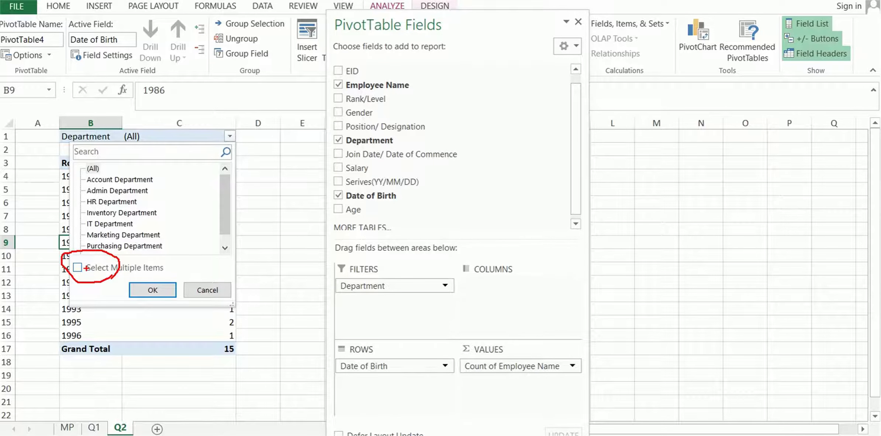
key(Escape)
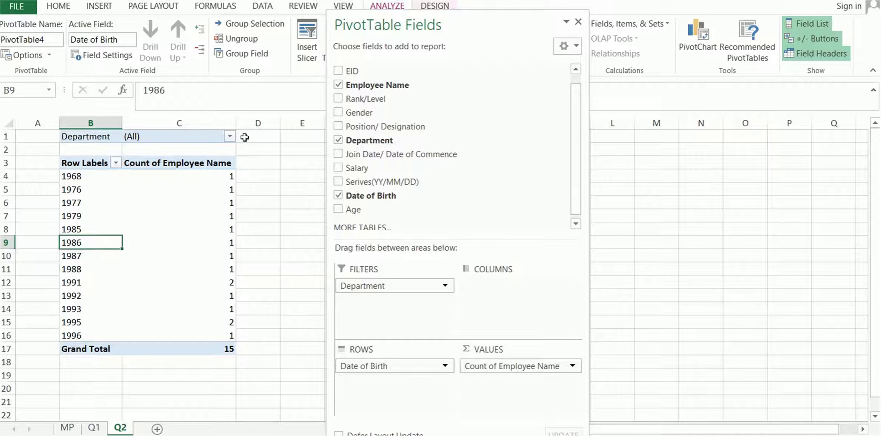
Step: Filter Department to Account, Inventory and Purchasing only
click(230, 136)
click(77, 267)
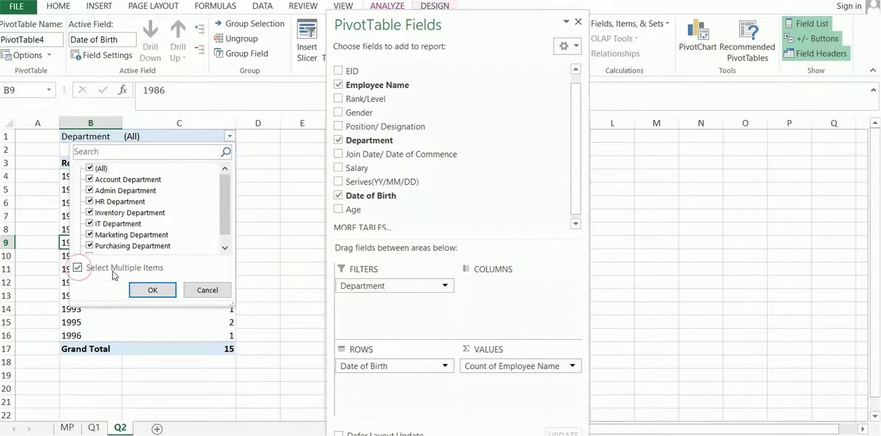
click(89, 168)
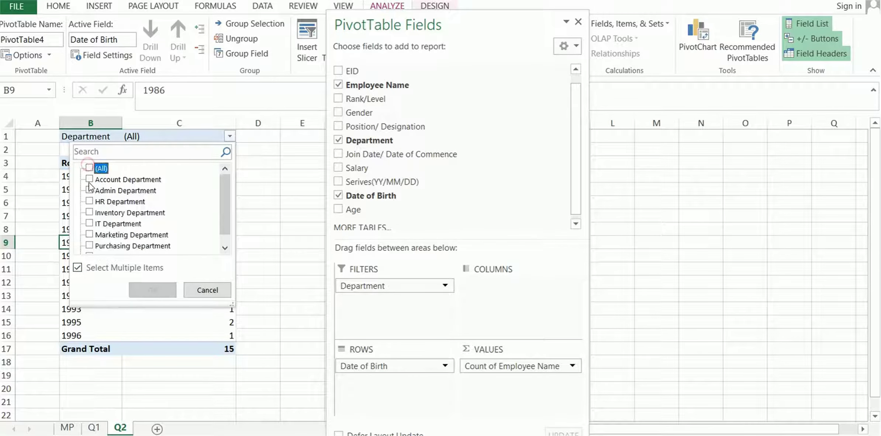
click(89, 179)
click(89, 212)
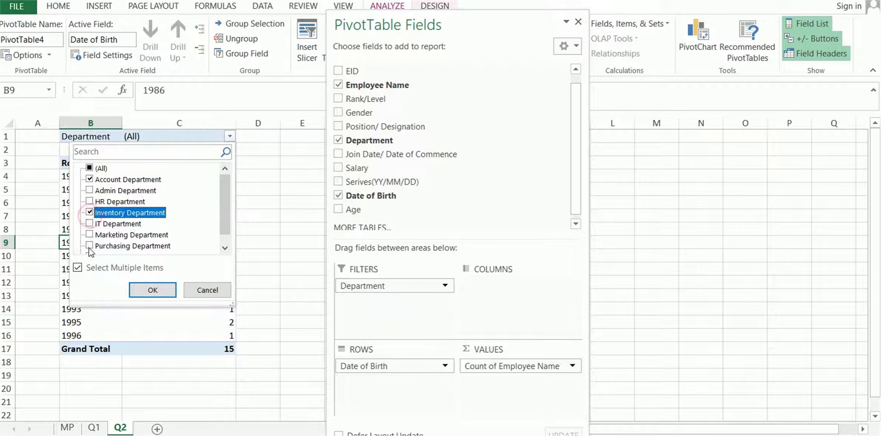
click(89, 245)
click(162, 290)
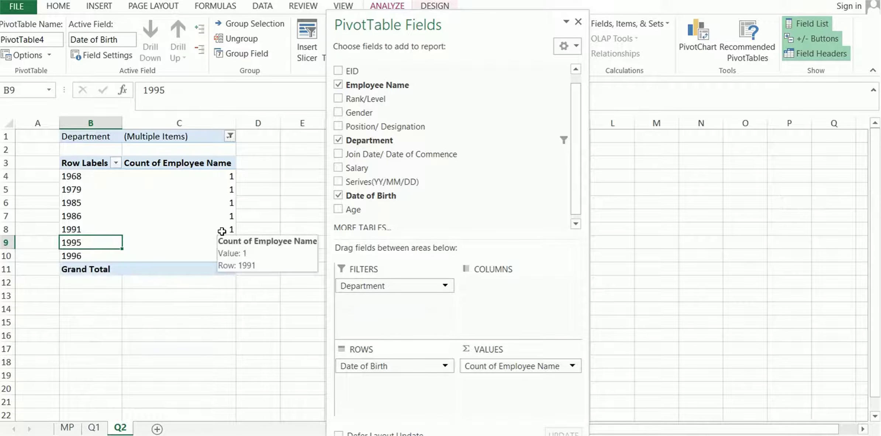
click(91, 165)
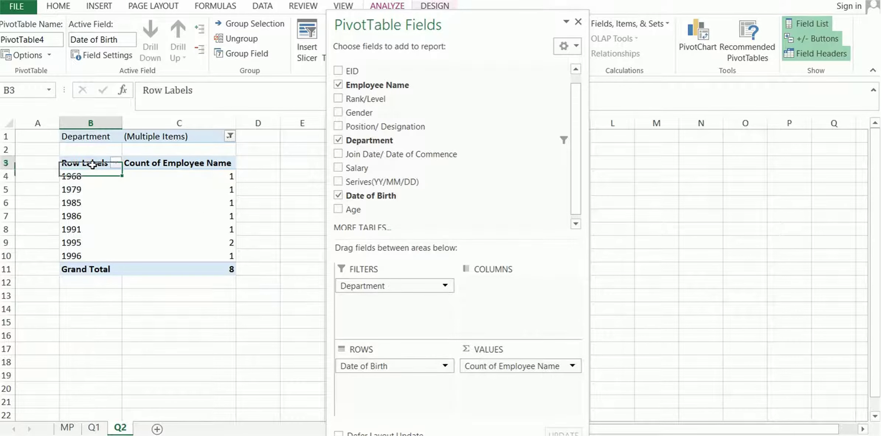
Step: Rename the row heading from 'Row Labels' to 'Years (Birth)'
drag(198, 90, 142, 90)
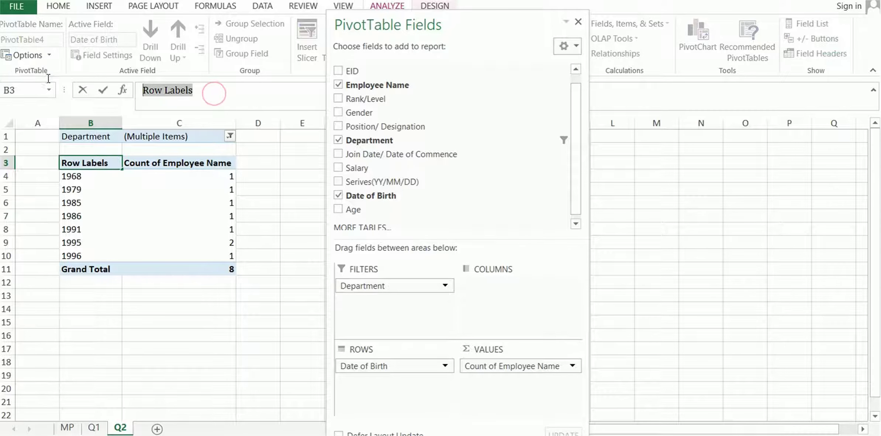
text(Years)
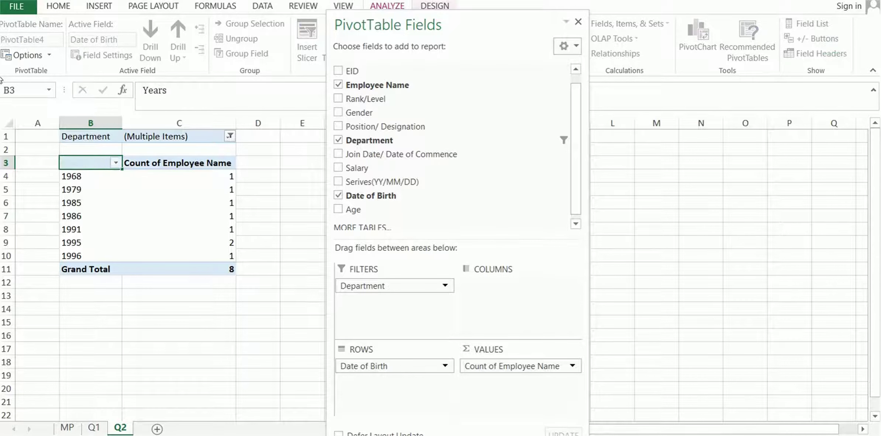
key(Return)
click(214, 175)
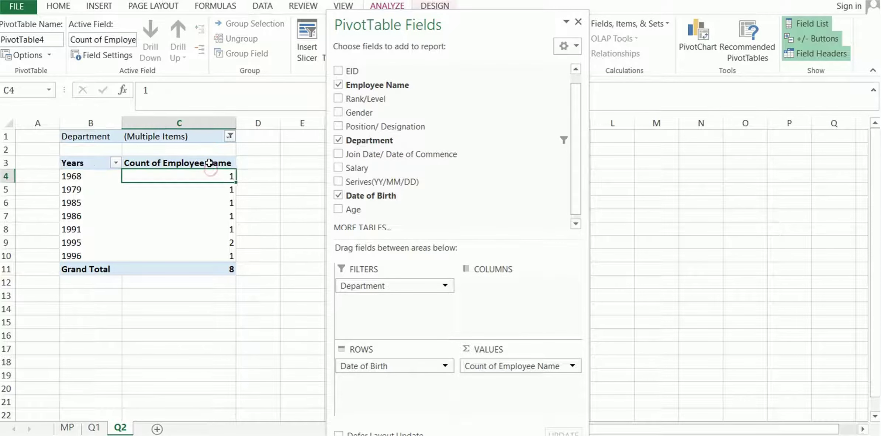
click(209, 162)
click(77, 164)
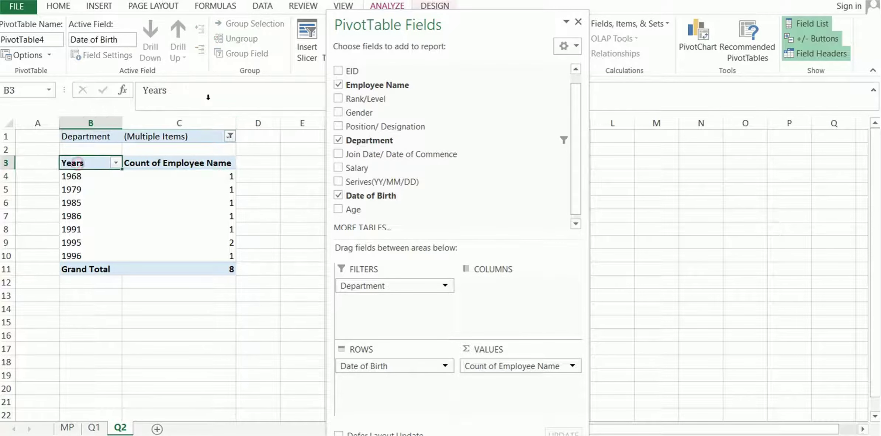
click(213, 100)
text(()
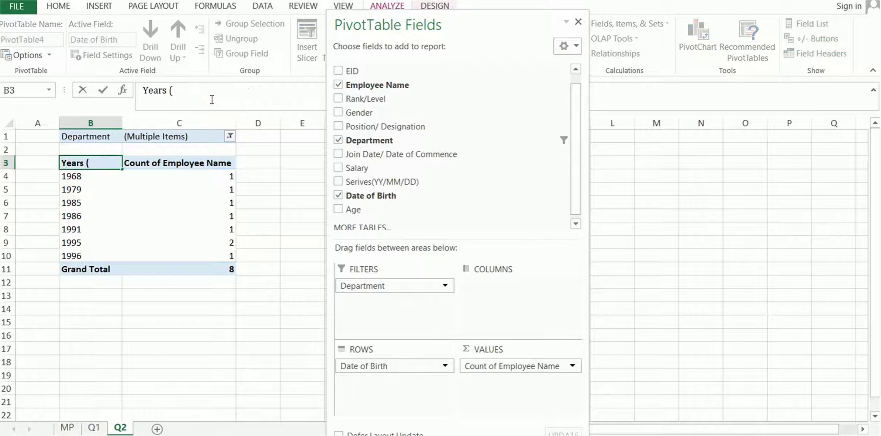
text(Bi)
text(e)
key(BackSpace)
text(rth)
key(BackSpace)
key(BackSpace)
text(th)
text())
key(Return)
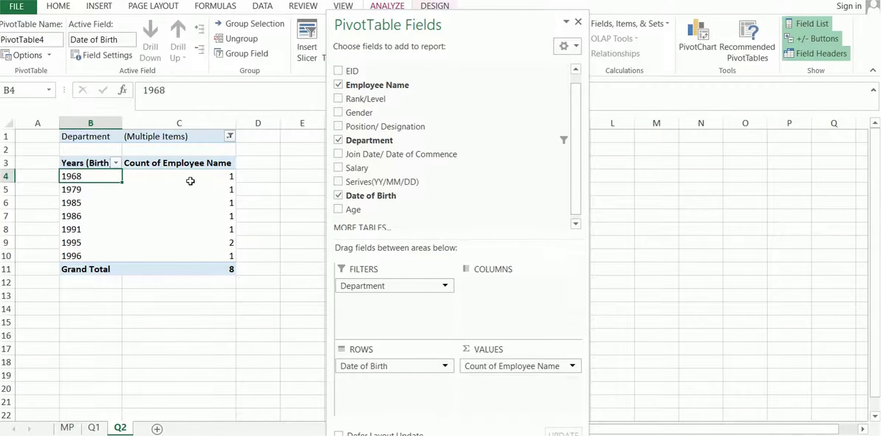
Step: Rename the count column heading to 'Qty of MP'
click(204, 165)
triple_click(270, 90)
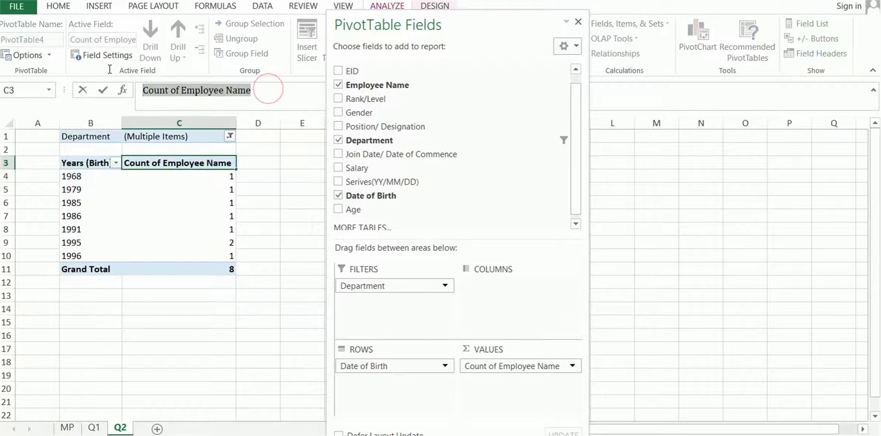
text(Qty of MP)
key(Return)
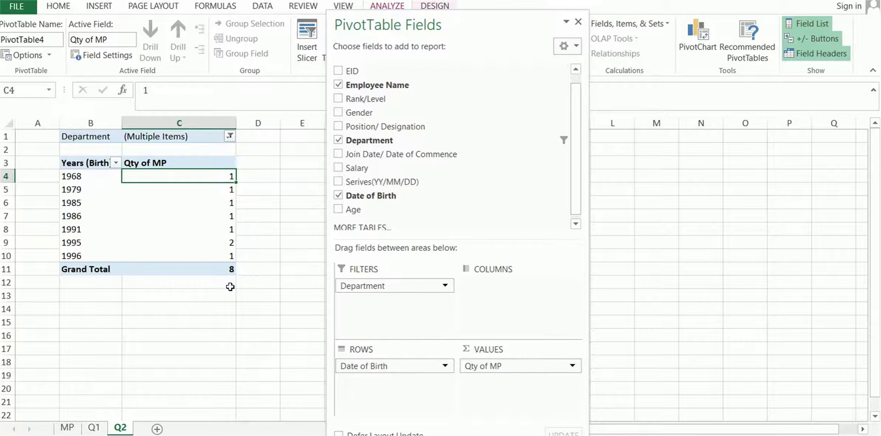
Step: Reset the Department filter to (All) for a total of 15, then add Sheet7
click(229, 136)
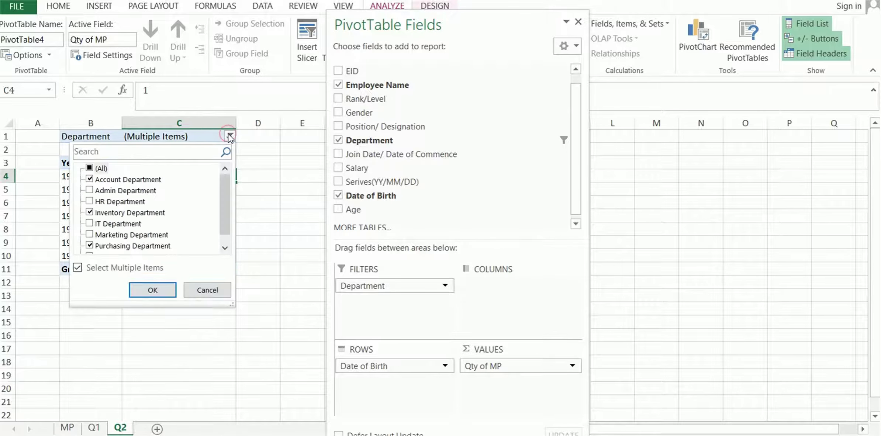
click(90, 168)
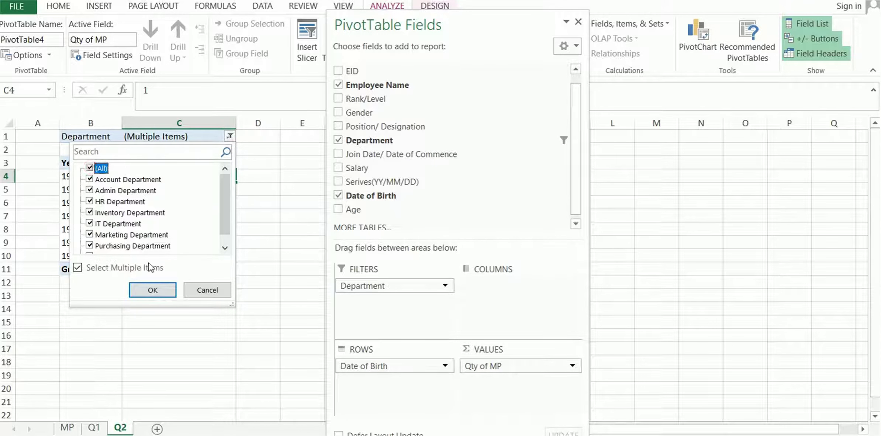
click(138, 290)
click(154, 347)
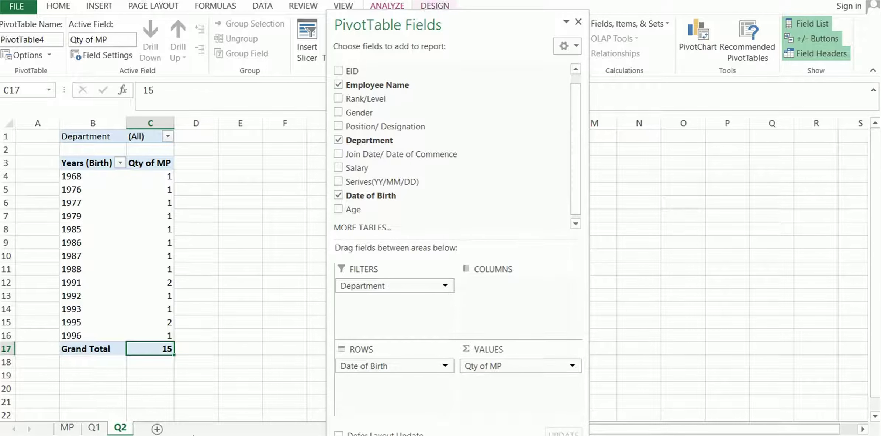
click(157, 429)
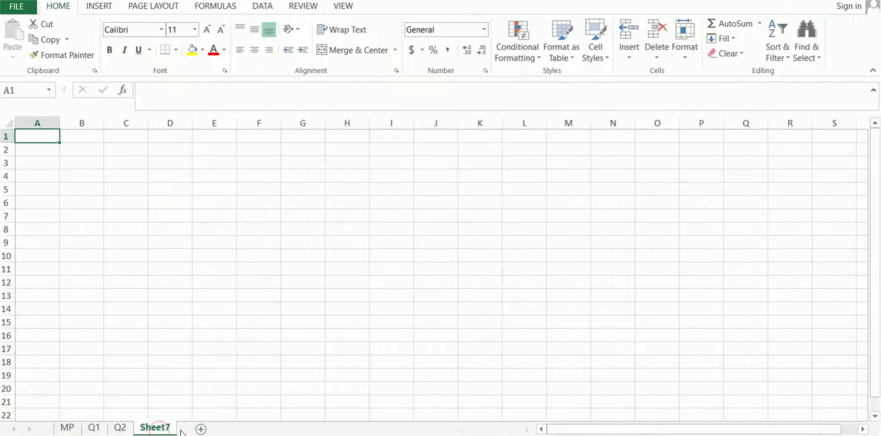
Step: Rename Sheet7 to Q3
right_click(154, 428)
click(199, 300)
text(Q3)
click(193, 327)
Step: Create an empty PivotTable from the MP employee table at Q3!B2
click(74, 429)
click(332, 297)
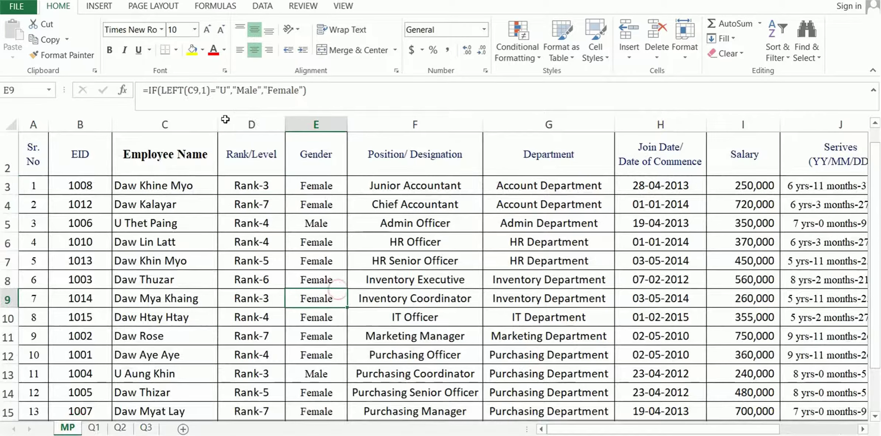
click(98, 6)
click(30, 51)
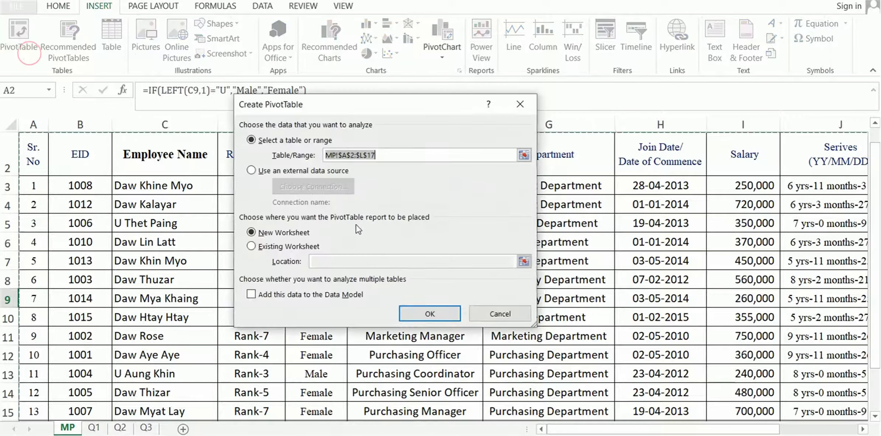
click(309, 247)
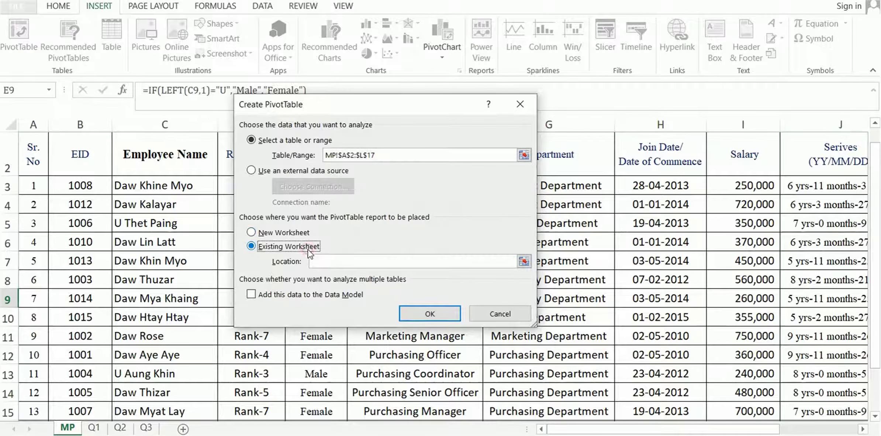
click(332, 262)
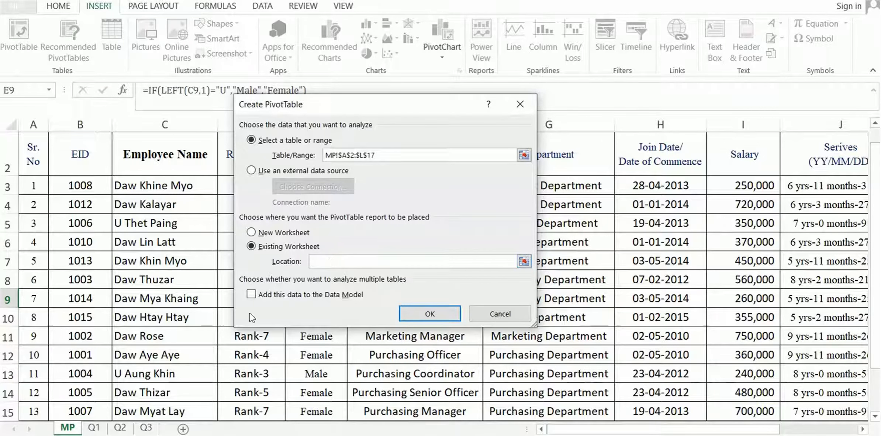
click(147, 429)
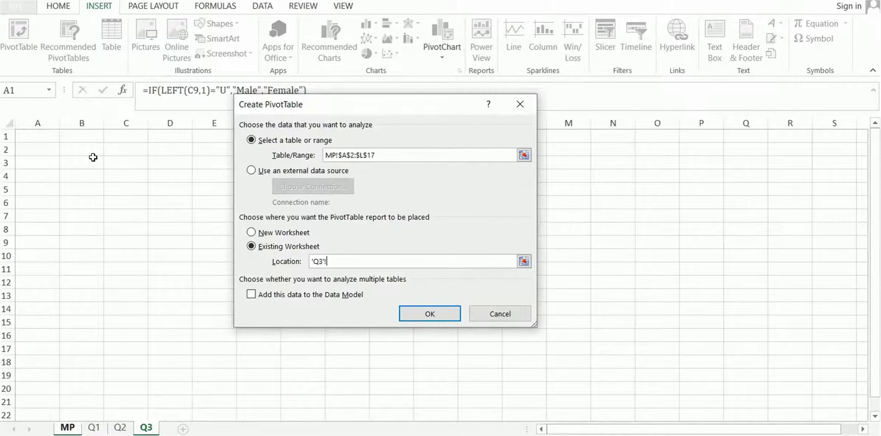
click(94, 146)
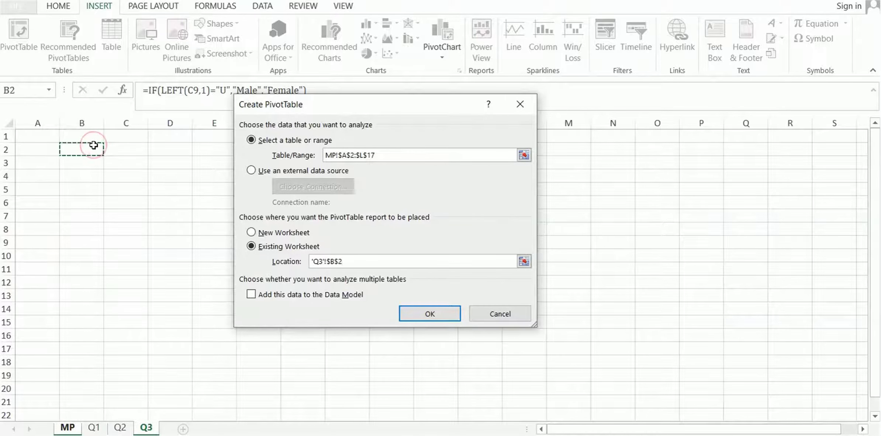
click(453, 314)
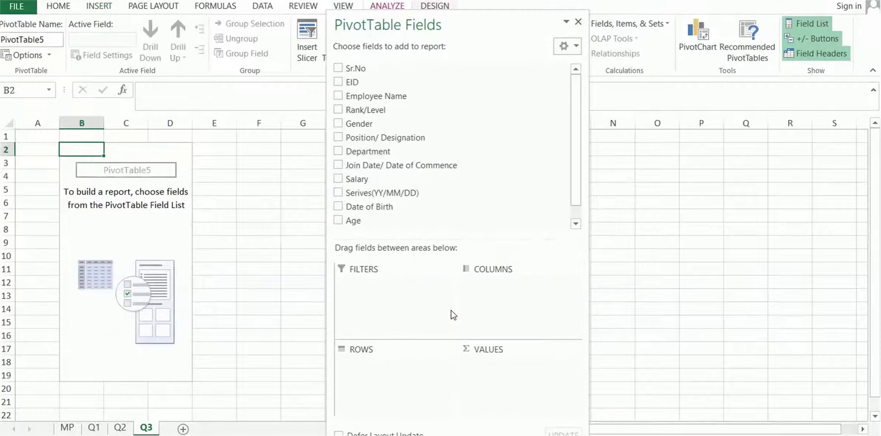
click(145, 221)
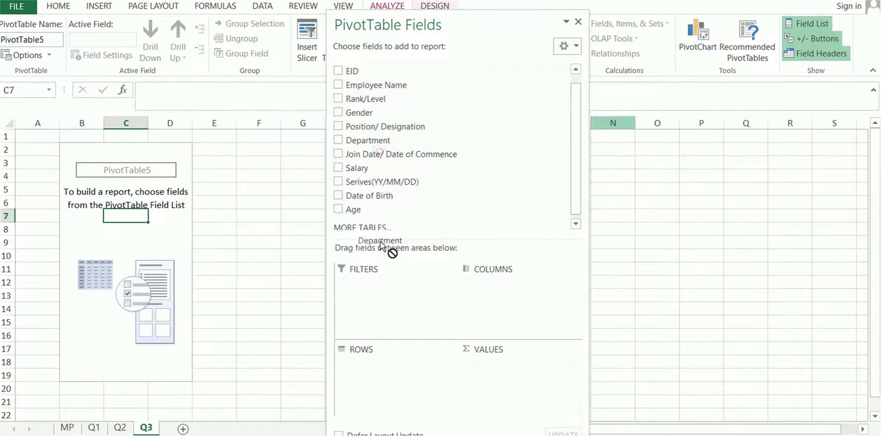
Step: Put Department in the pivot rows and Rank/Level in the columns, showing Rank-3 to Rank-7
drag(381, 151, 381, 371)
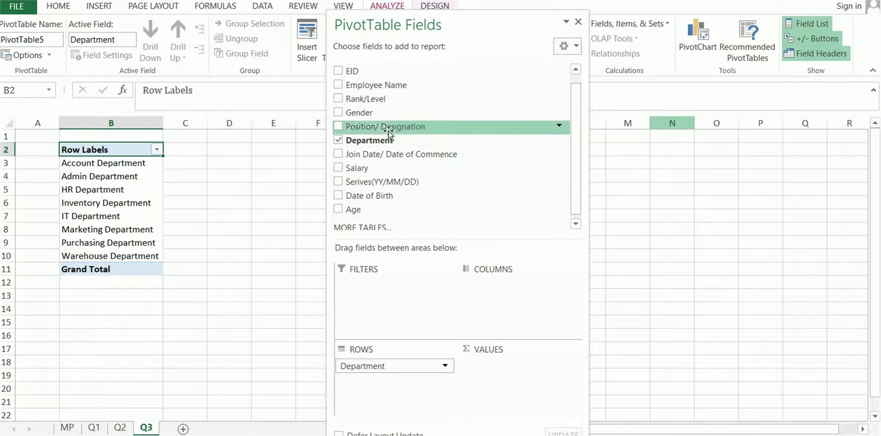
mouse_move(380, 101)
mouse_down()
mouse_move(414, 177)
mouse_move(508, 292)
mouse_up()
drag(528, 21, 687, 3)
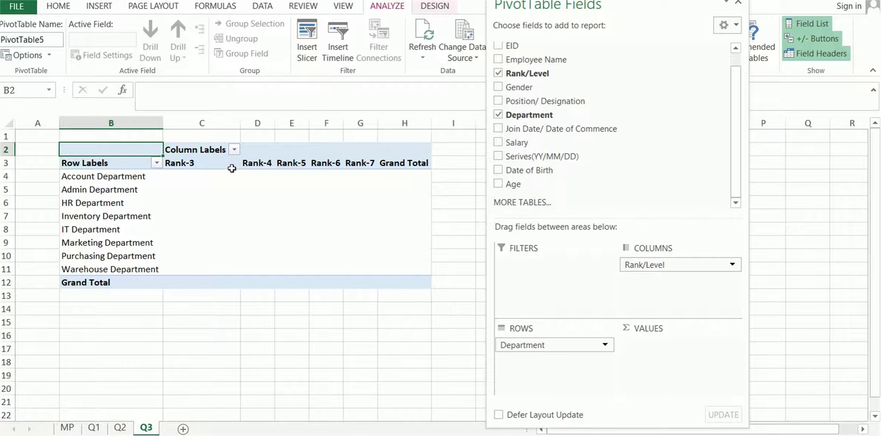
click(219, 118)
Step: Widen rank columns C through G to one equal width
drag(219, 118, 360, 123)
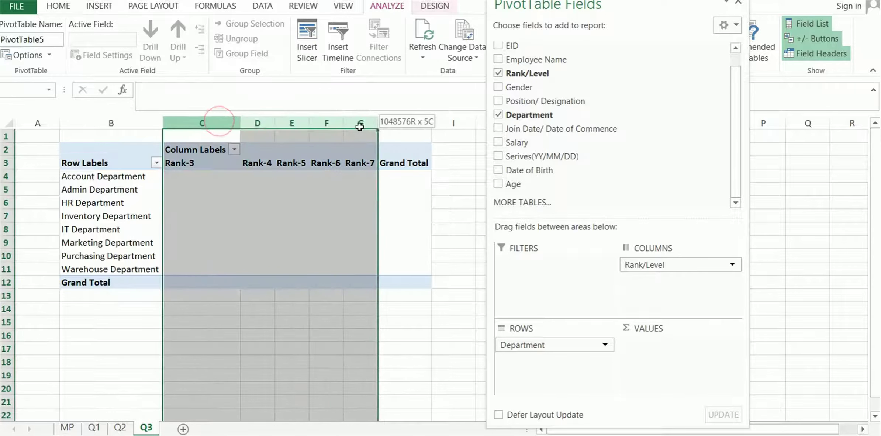
drag(241, 119, 228, 121)
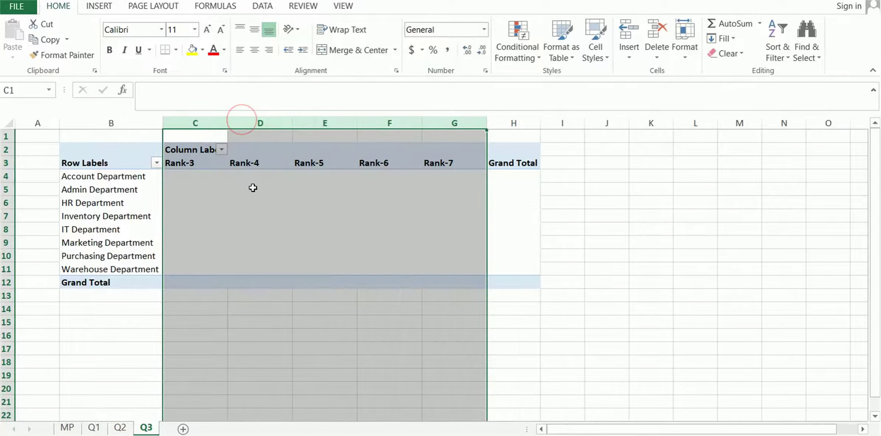
click(253, 189)
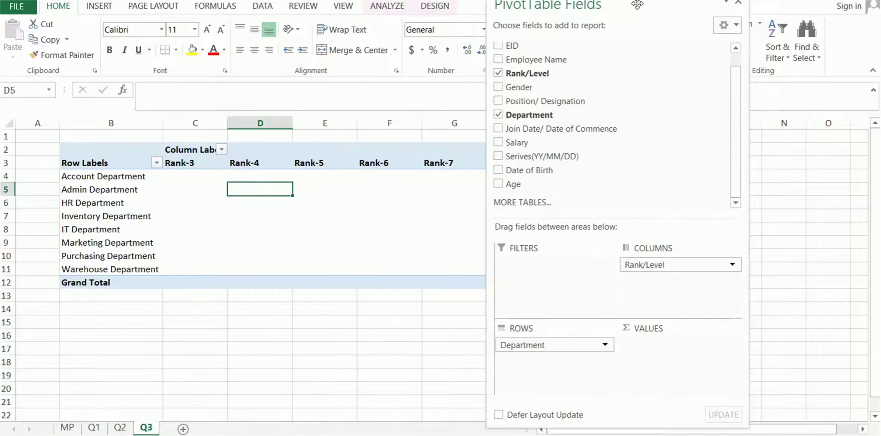
Step: Nest Position/ Designation under Department in the rows, e.g. Chief Accountant, Junior Accountant
mouse_move(637, 5)
mouse_down()
mouse_move(661, 18)
mouse_move(696, 18)
mouse_up()
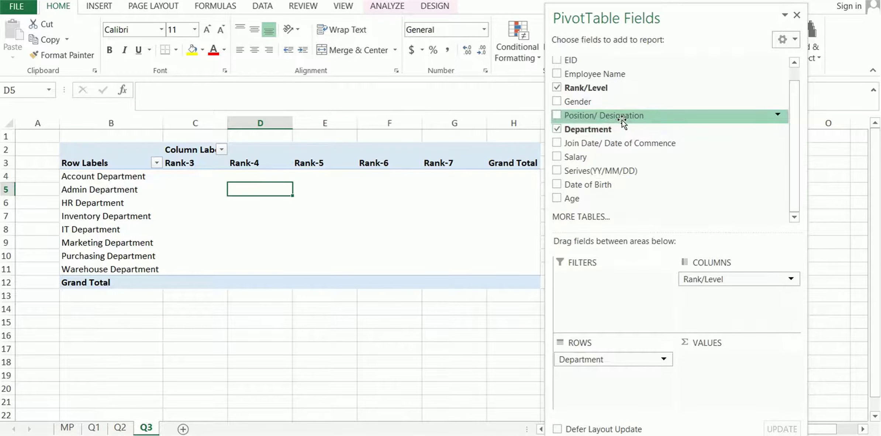
drag(621, 120, 616, 379)
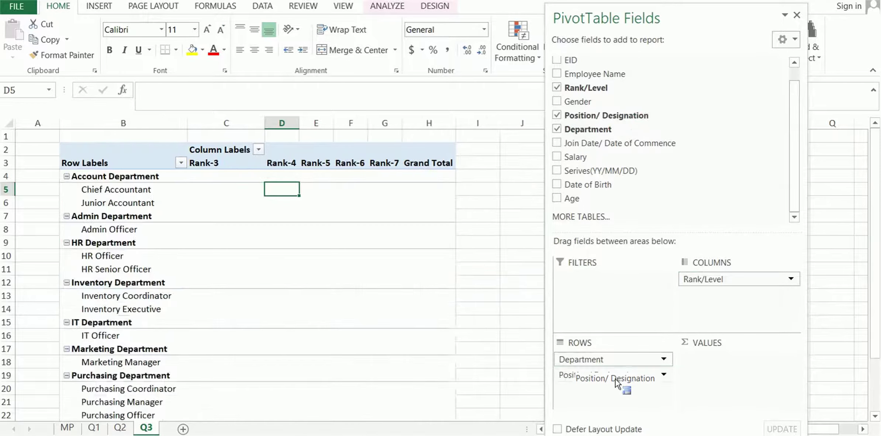
click(113, 177)
click(111, 190)
click(112, 203)
click(108, 233)
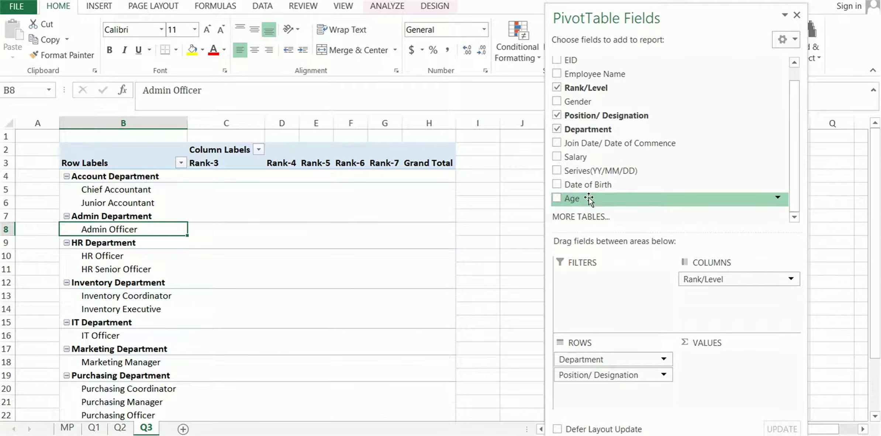
Step: Add Sum of Salary as the values and check Account Department's 720000 Rank-7 and 970000 total
drag(595, 165, 721, 363)
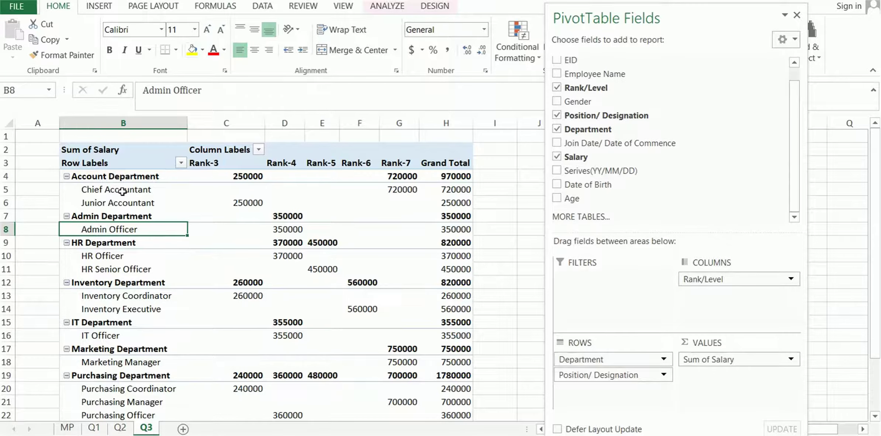
click(141, 177)
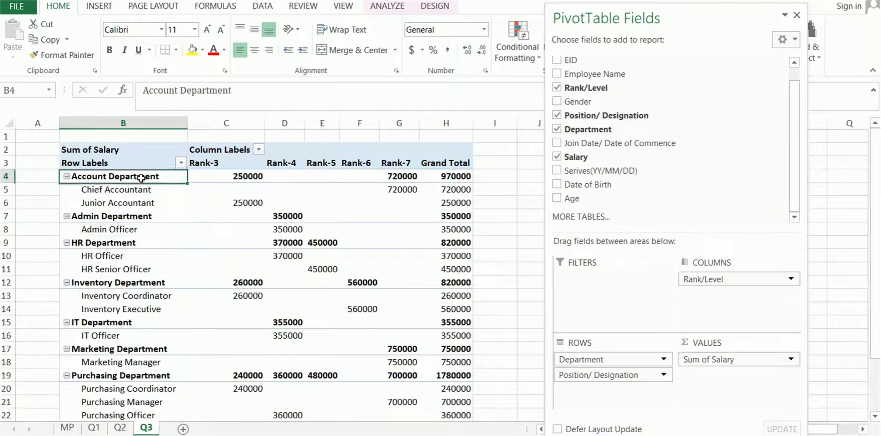
click(236, 175)
mouse_move(399, 176)
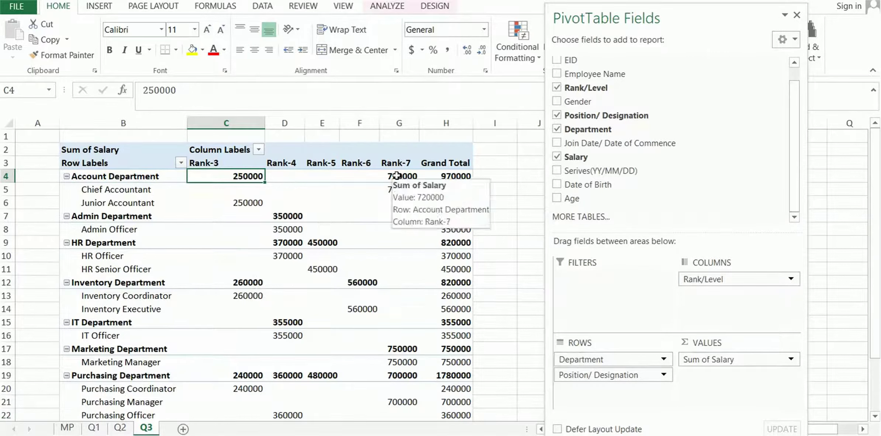
click(399, 176)
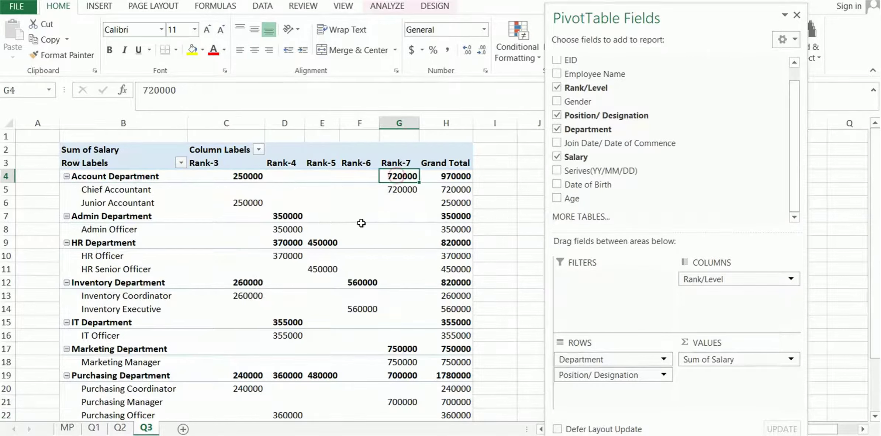
click(461, 177)
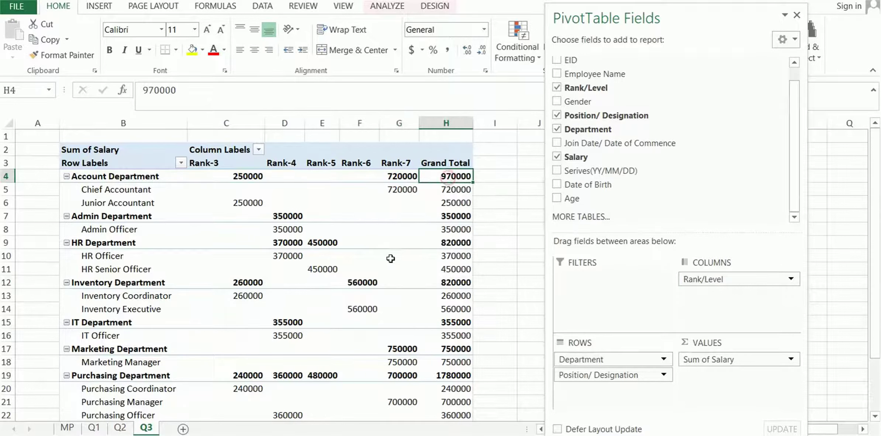
Step: Review the position salaries: Junior Accountant 250000 and Chief Accountant 720000 at Rank-7
mouse_move(225, 188)
mouse_down()
mouse_move(420, 200)
mouse_move(406, 202)
mouse_up()
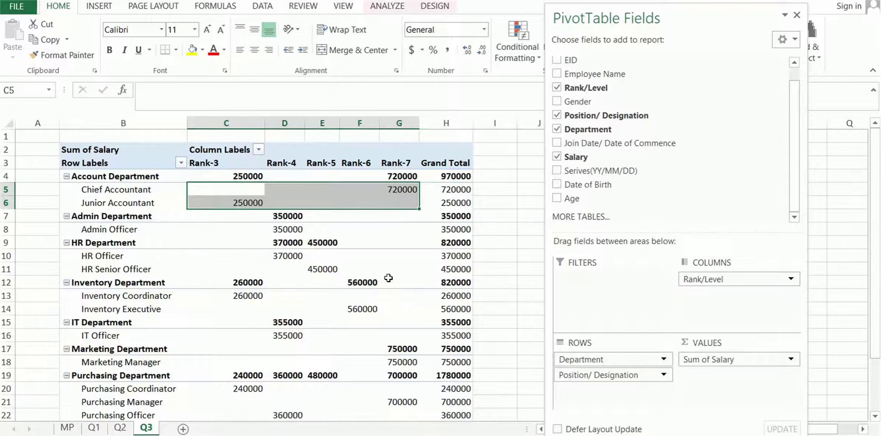
click(246, 202)
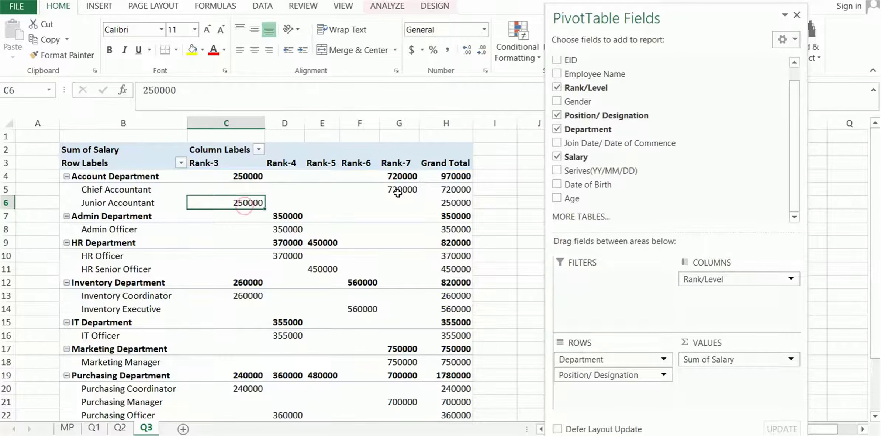
click(404, 191)
click(459, 191)
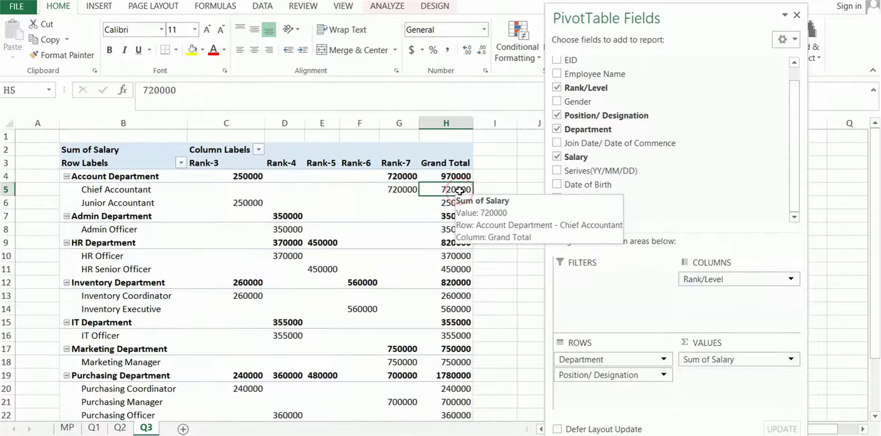
click(142, 202)
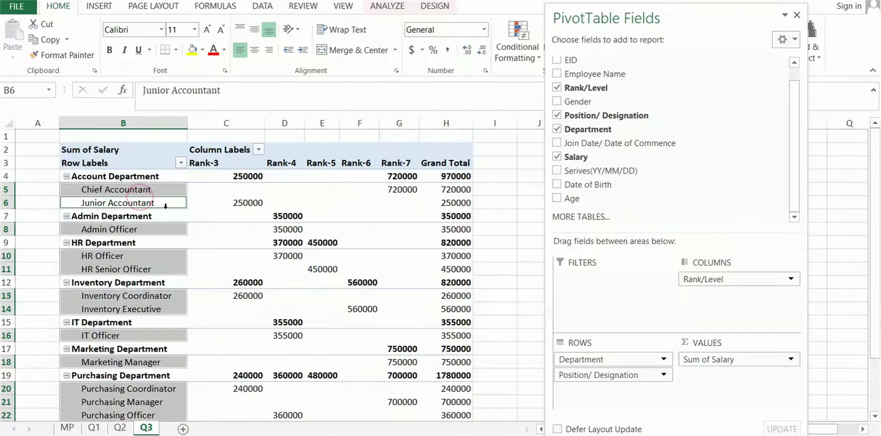
click(169, 191)
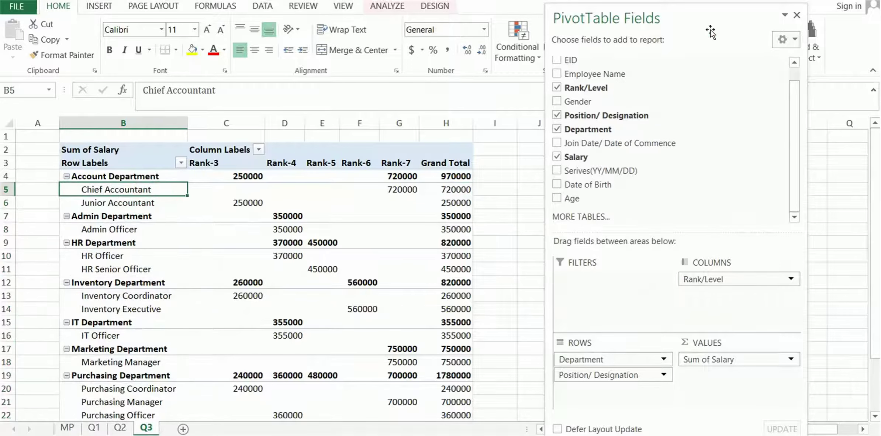
drag(713, 17, 714, 0)
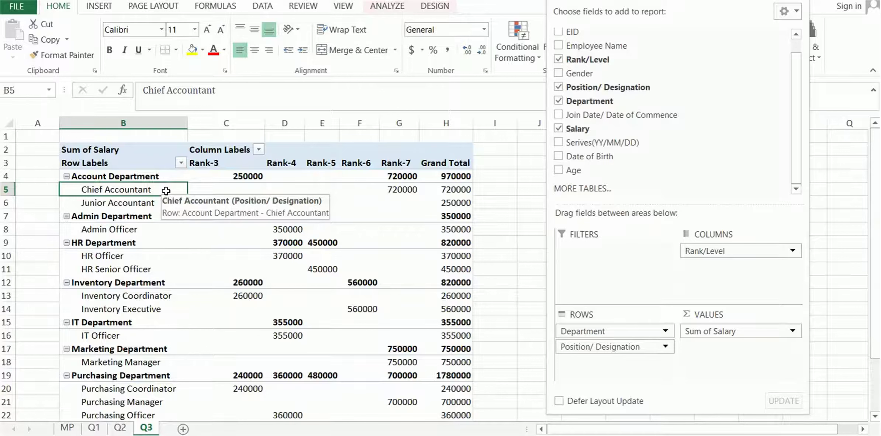
Step: Turn on Classic PivotTable layout in the Display settings of PivotTable Options
right_click(166, 191)
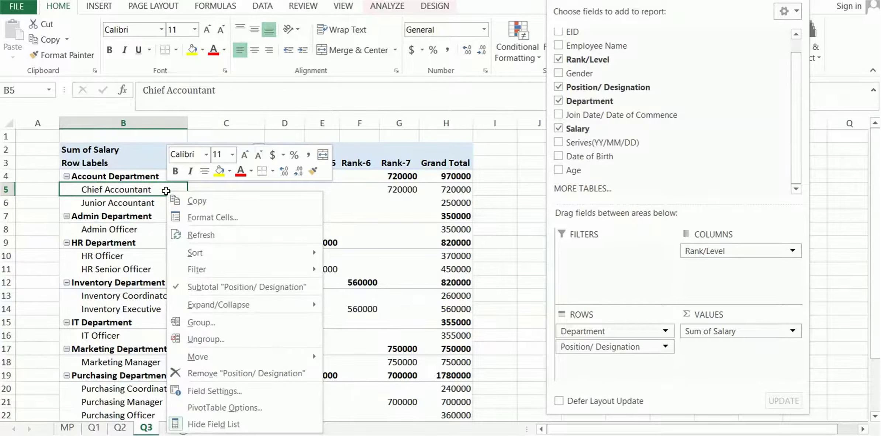
click(262, 408)
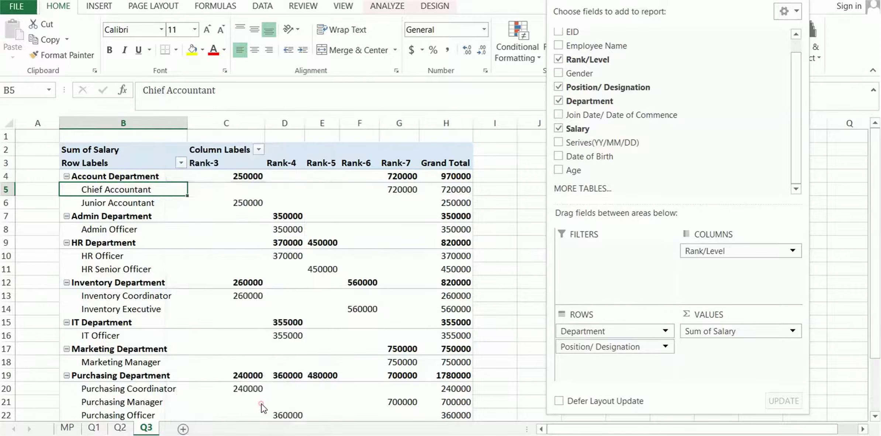
drag(320, 110, 430, 54)
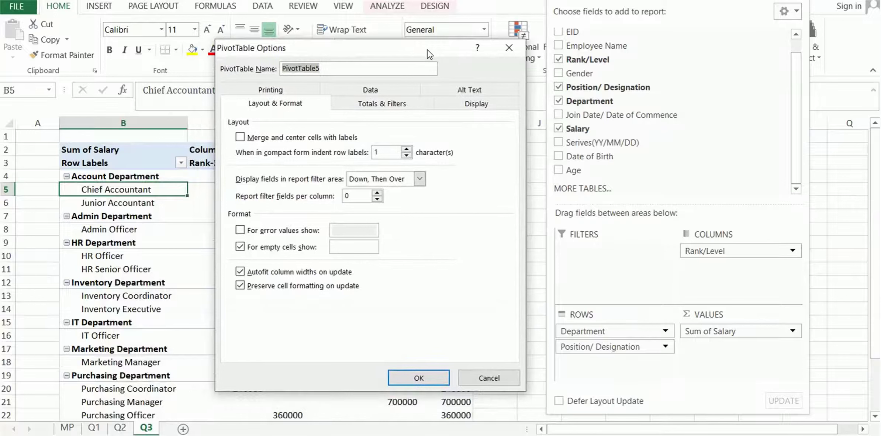
click(486, 109)
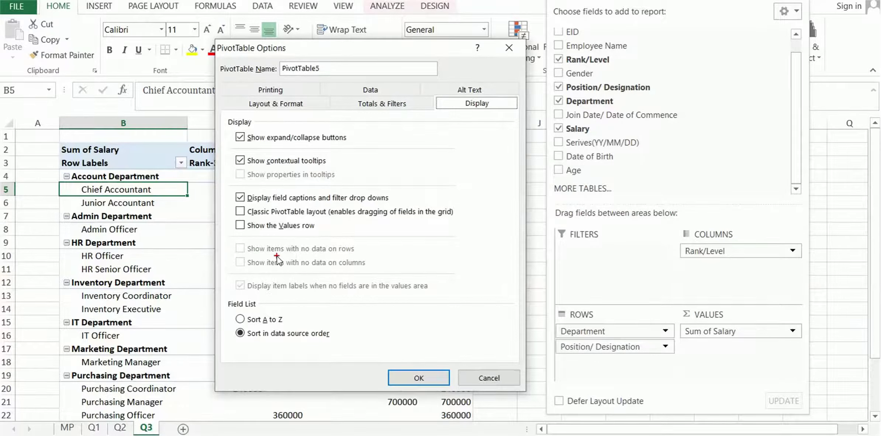
mouse_move(487, 217)
mouse_down()
mouse_move(236, 204)
mouse_move(486, 217)
mouse_up()
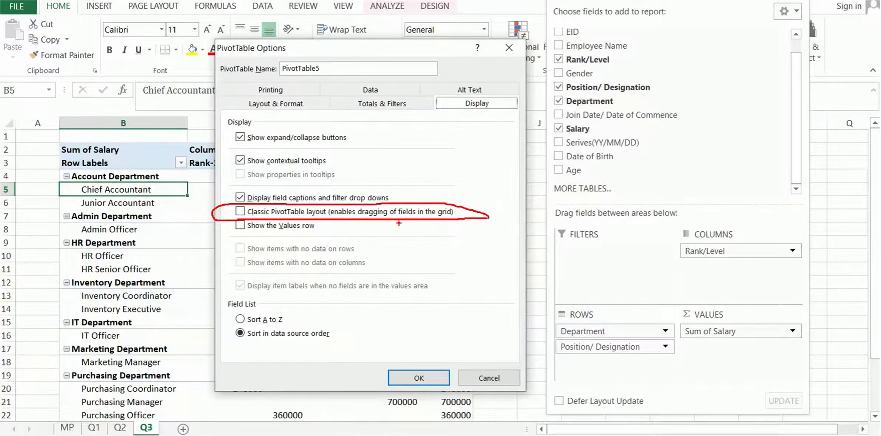
mouse_move(242, 216)
mouse_down()
mouse_move(231, 211)
mouse_move(249, 201)
mouse_up()
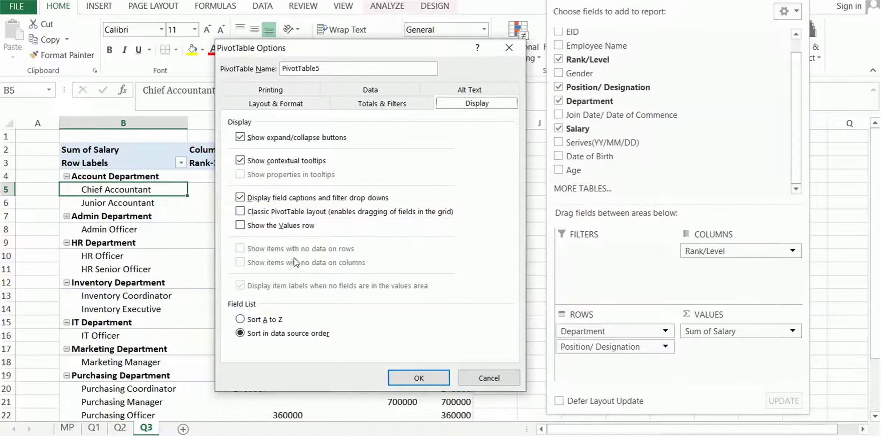
click(240, 211)
click(408, 384)
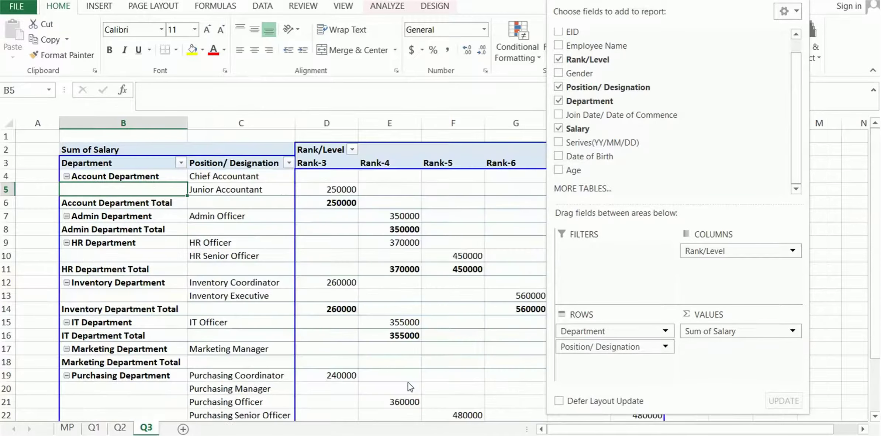
Step: Inspect the classic layout, highlighting the Account and Admin Department Total rows
click(179, 177)
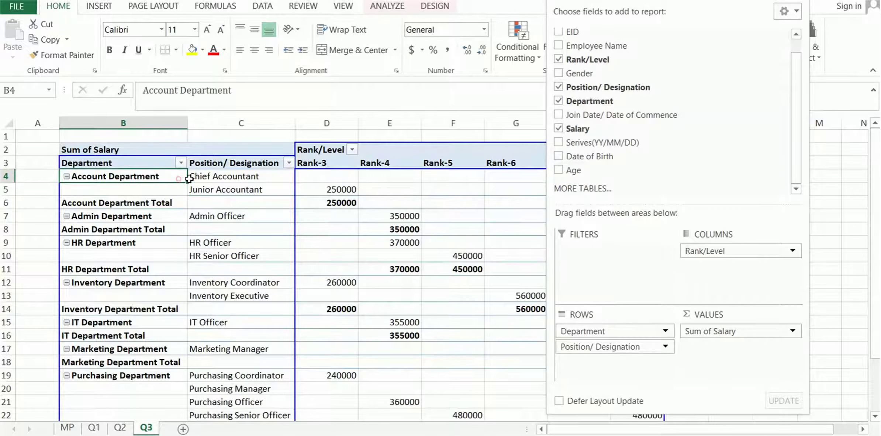
click(221, 177)
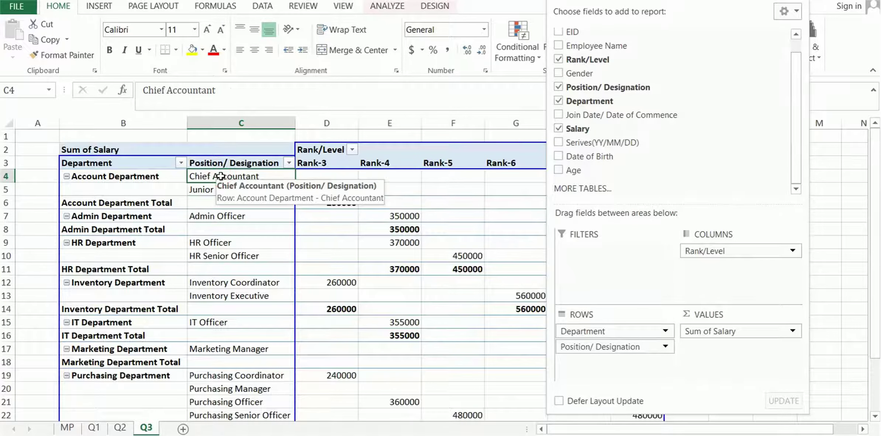
click(439, 324)
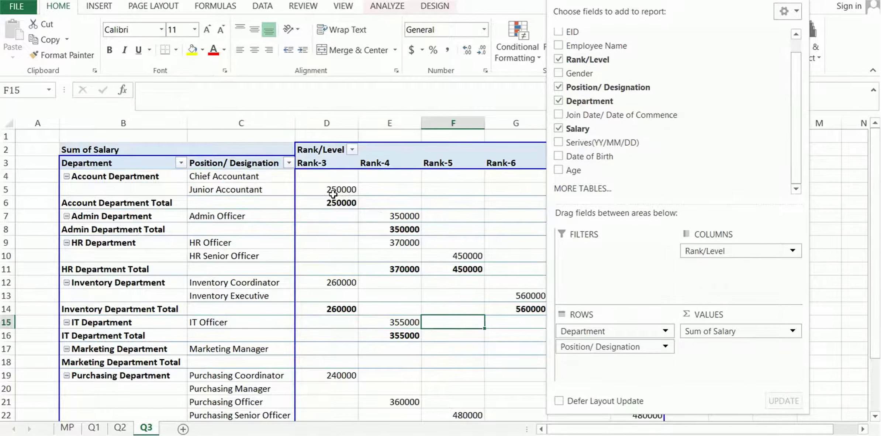
drag(329, 193, 403, 334)
click(460, 342)
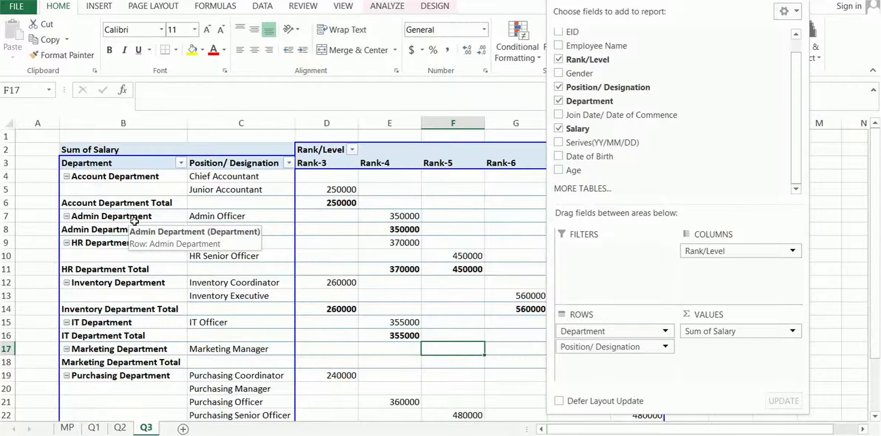
click(154, 204)
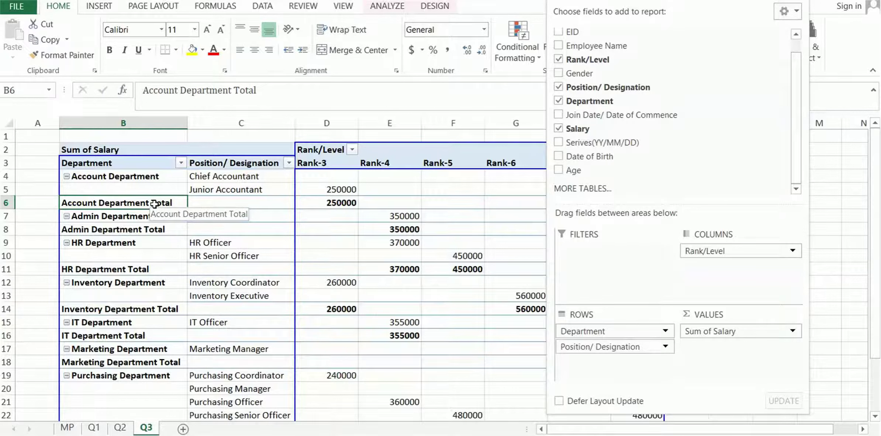
drag(169, 209, 172, 192)
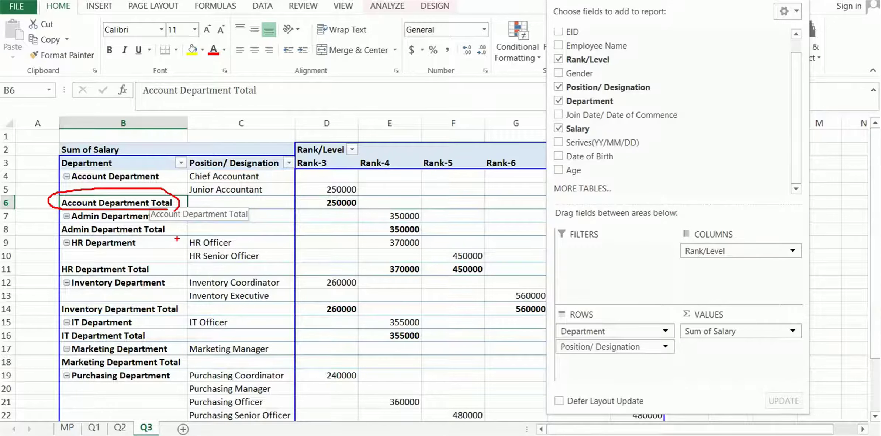
drag(179, 234, 181, 237)
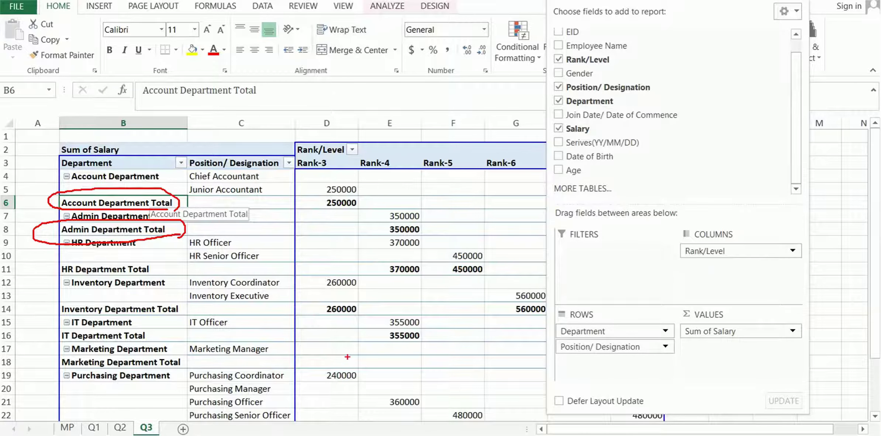
key(Escape)
Step: Check the Grand Total row and department total labels, then bring up the subtotal options
scroll(192, 370, down, 5)
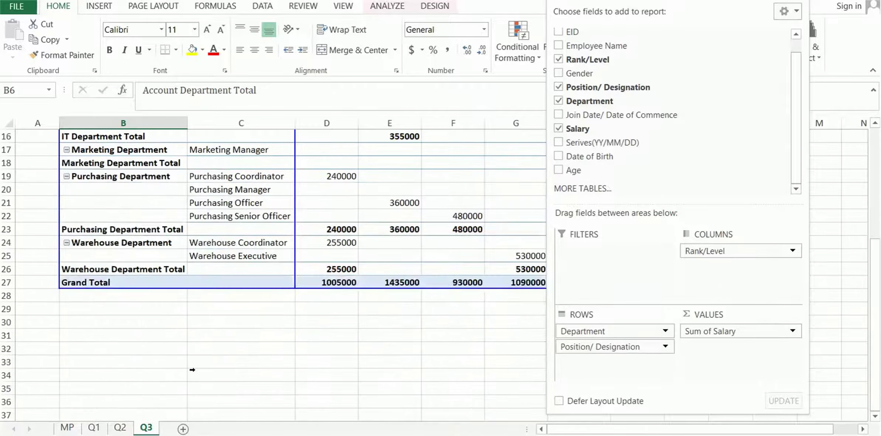
click(94, 283)
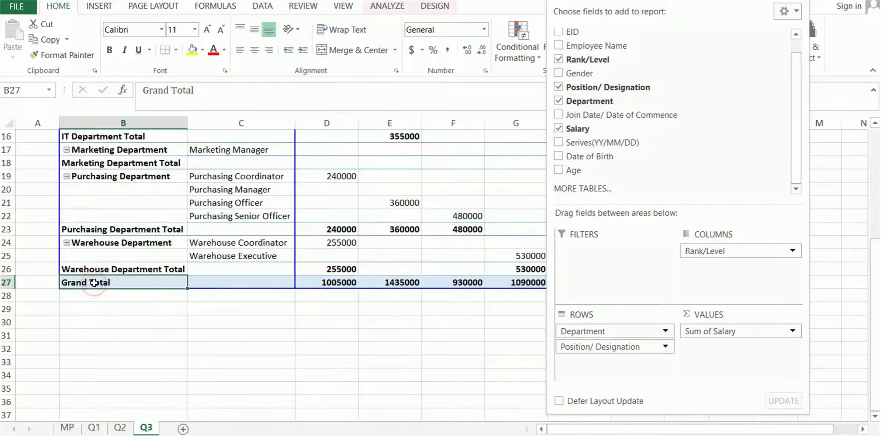
scroll(94, 289, up, 5)
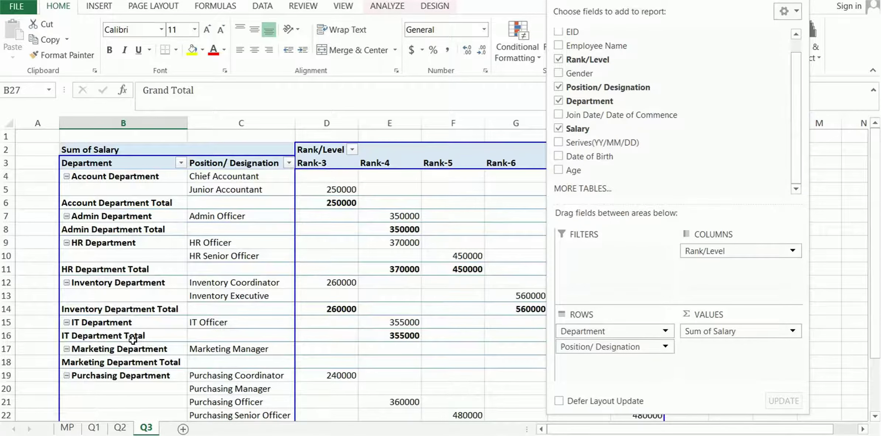
click(160, 203)
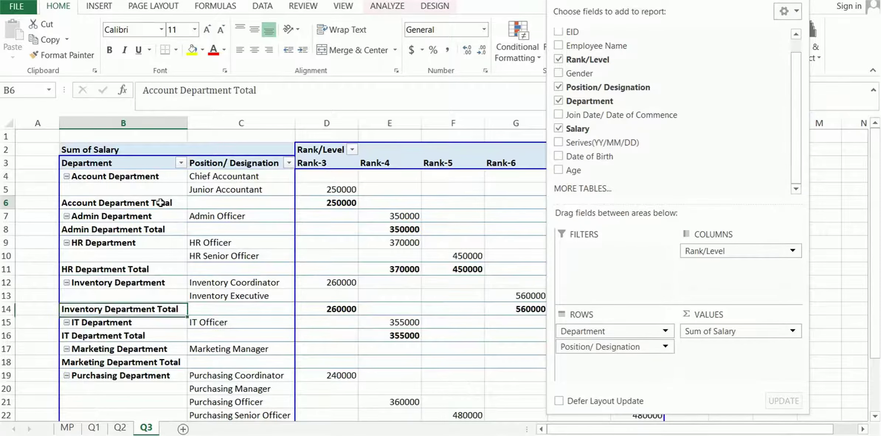
click(152, 239)
click(155, 231)
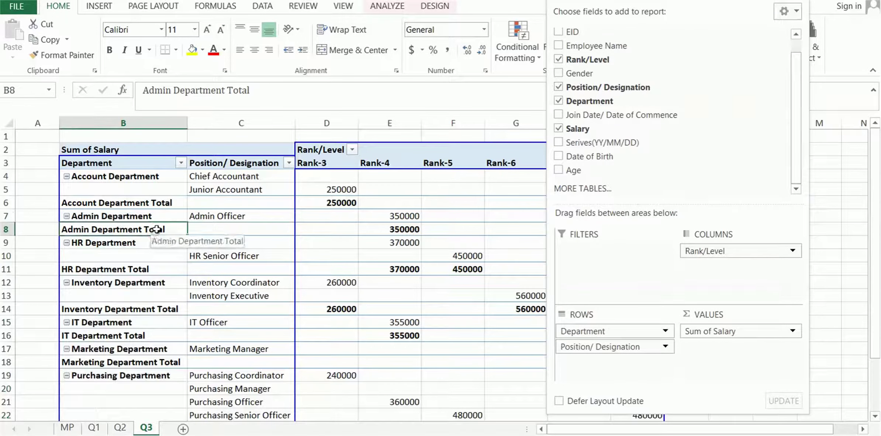
click(168, 202)
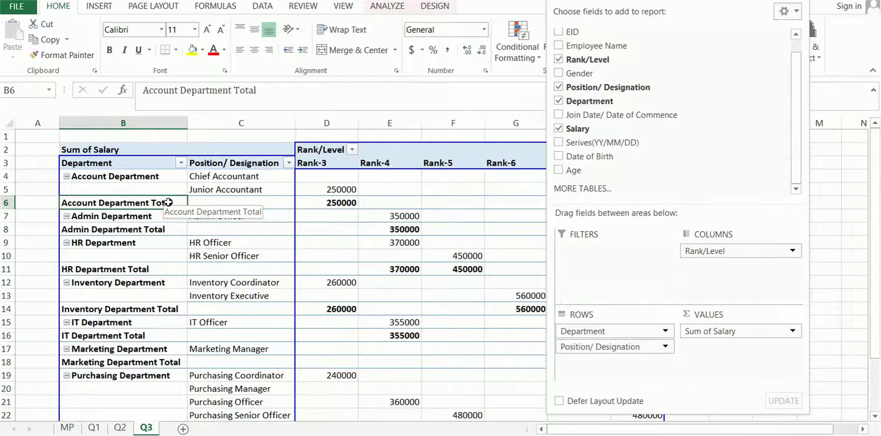
right_click(168, 202)
click(161, 207)
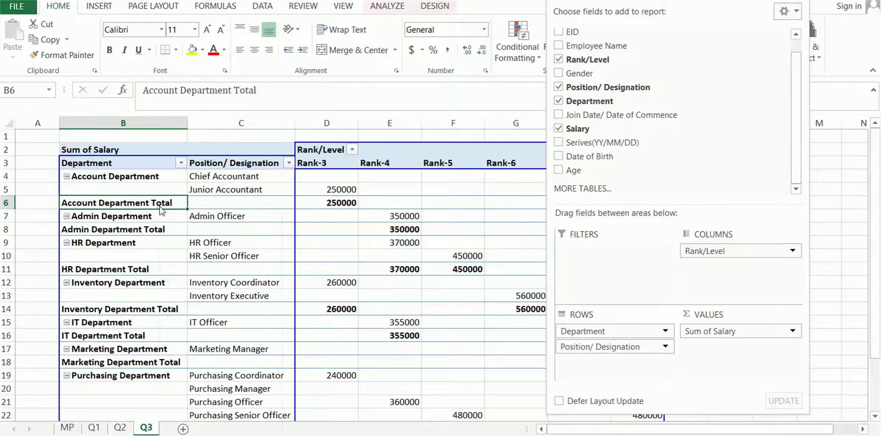
right_click(160, 207)
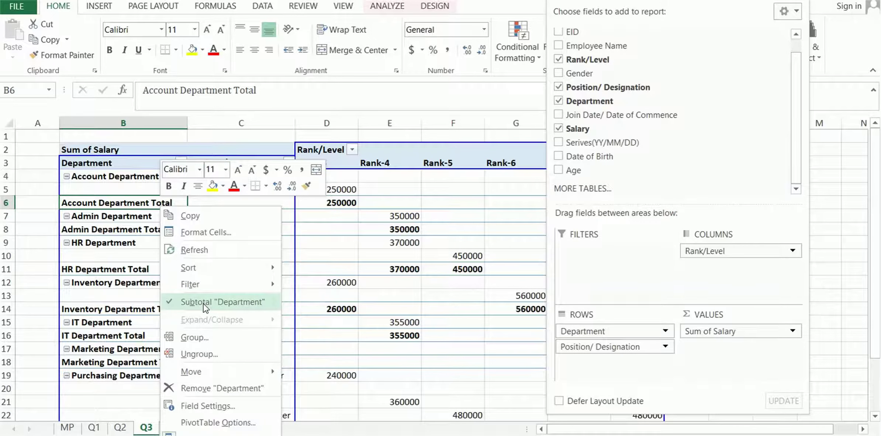
Step: Turn the Department subtotal rows off, then back on, so HR totals 820000 and Marketing 750000
click(172, 306)
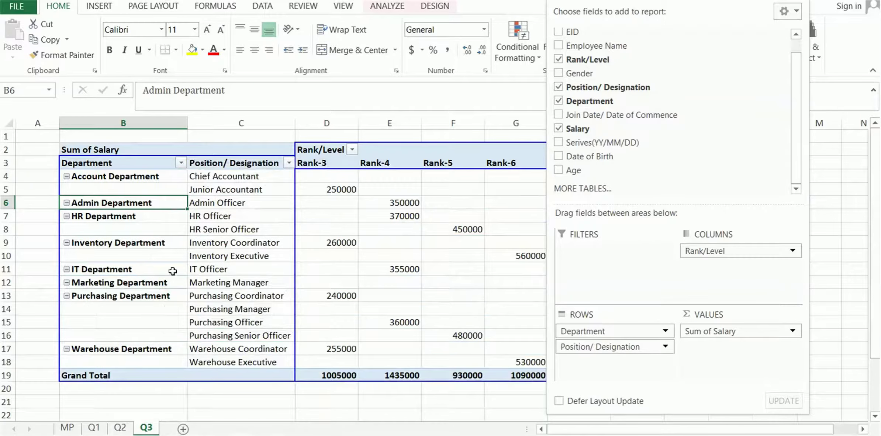
click(383, 321)
drag(327, 299, 122, 199)
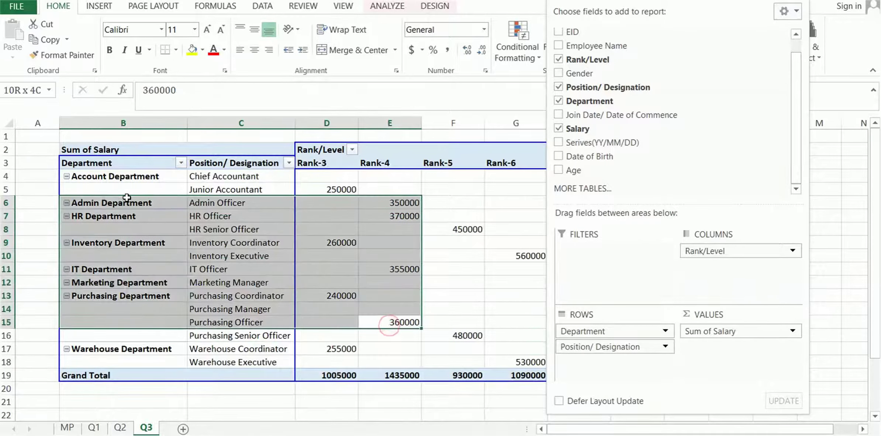
click(110, 218)
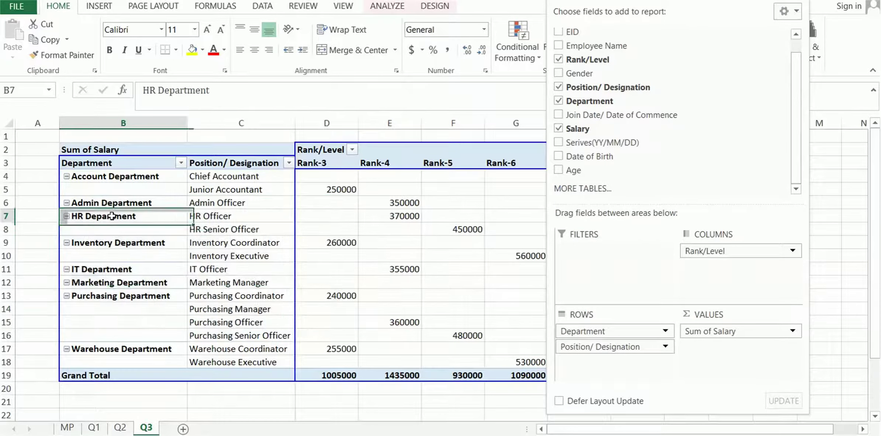
click(138, 193)
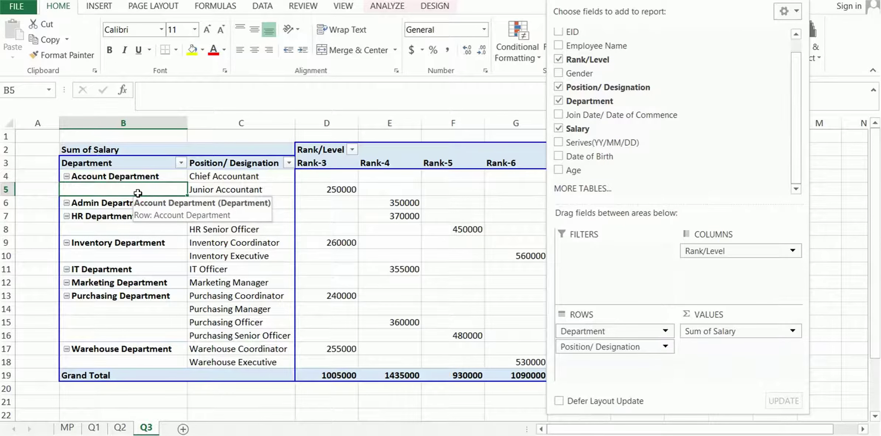
right_click(137, 193)
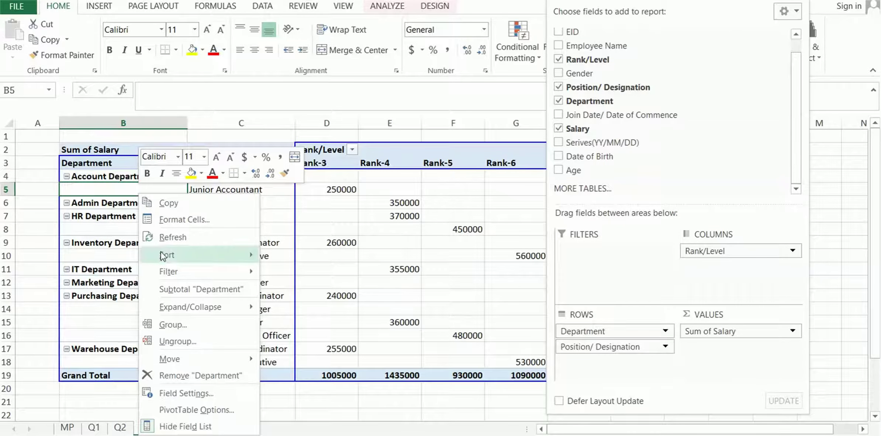
click(154, 290)
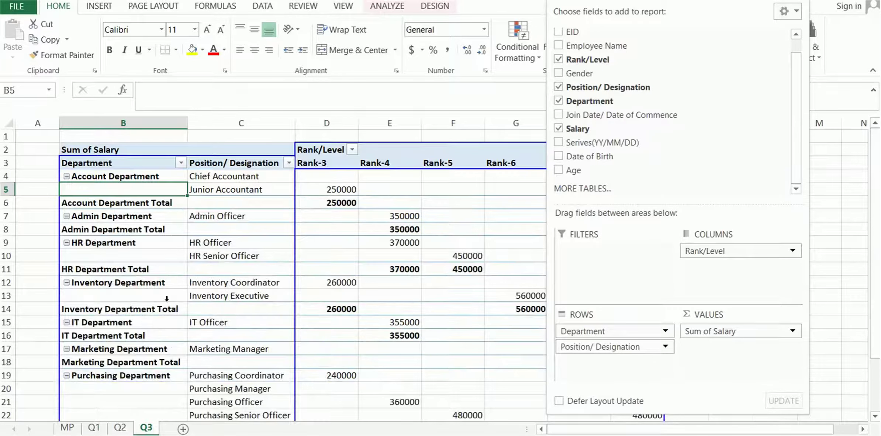
click(476, 284)
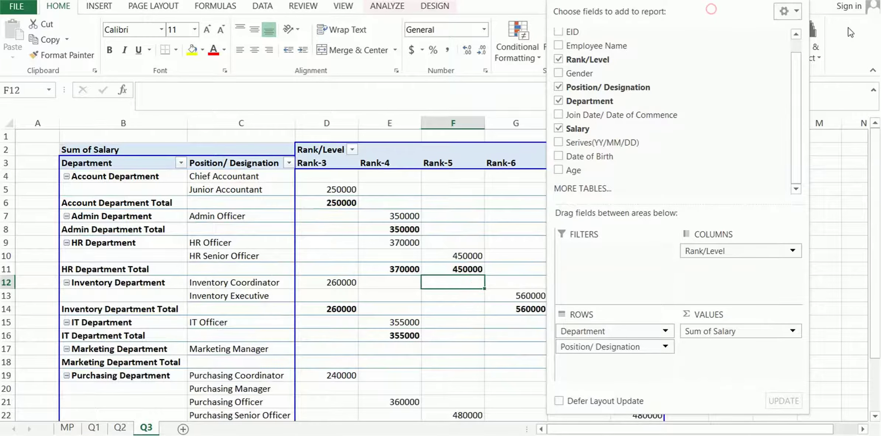
double_click(704, 7)
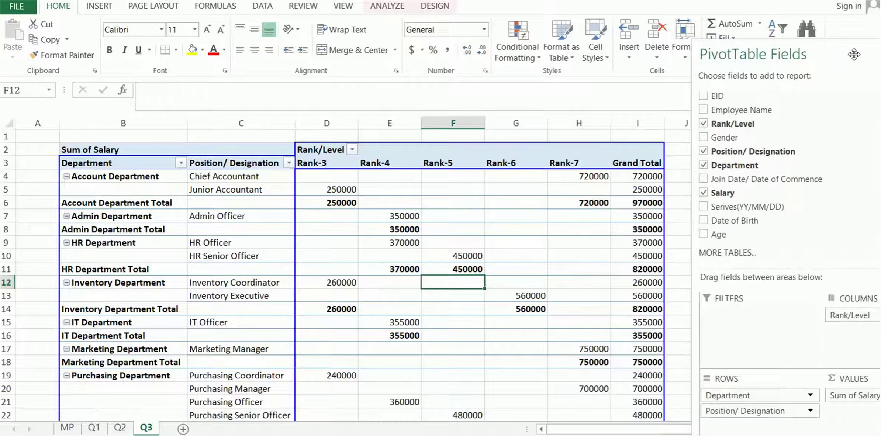
Step: Select every department Total row at once from the left edge of a Total label
click(114, 206)
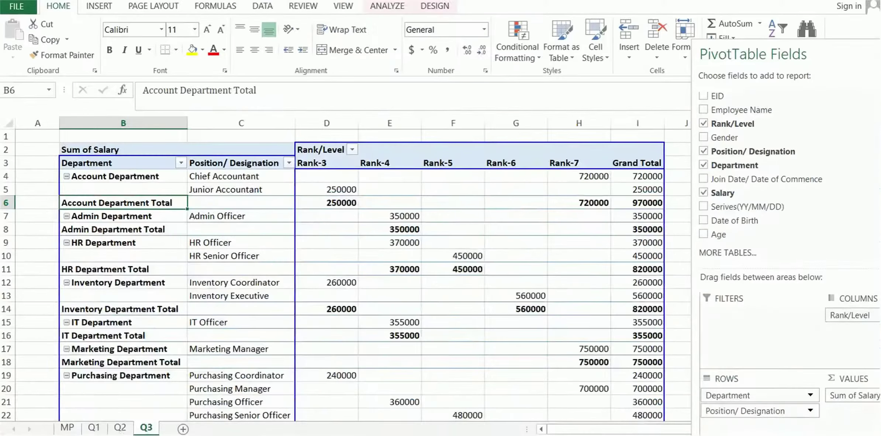
click(66, 203)
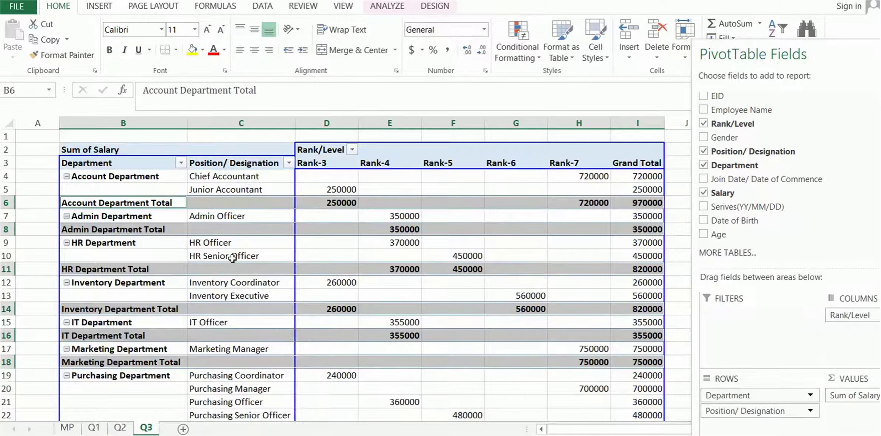
Step: Fill the selected department Total rows yellow and check the result
click(193, 51)
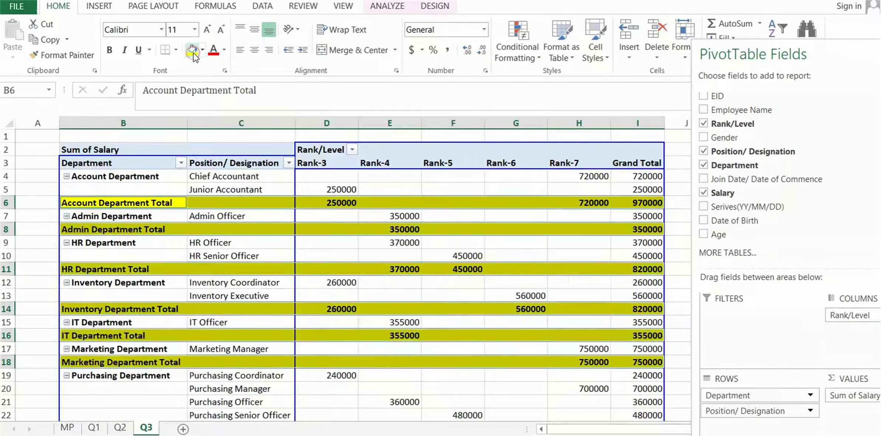
click(351, 260)
click(322, 378)
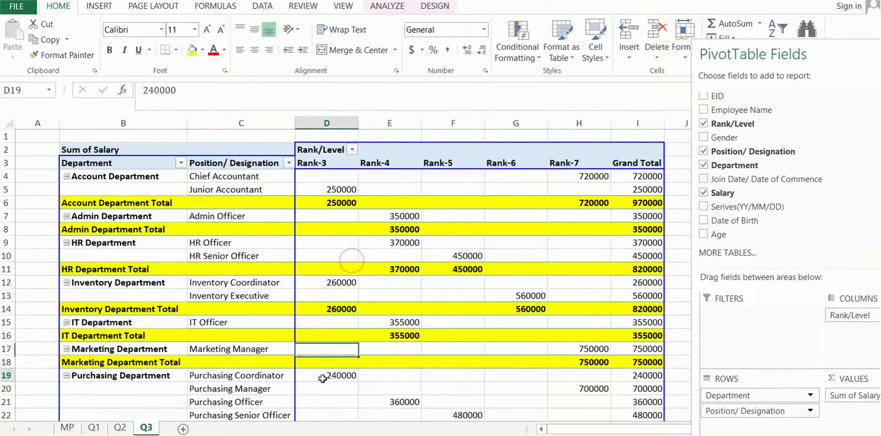
drag(117, 205, 624, 193)
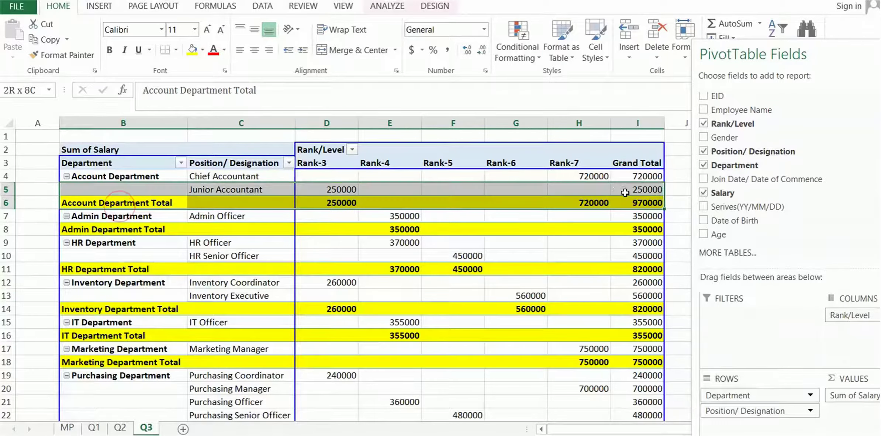
click(447, 309)
click(417, 375)
scroll(420, 375, down, 2)
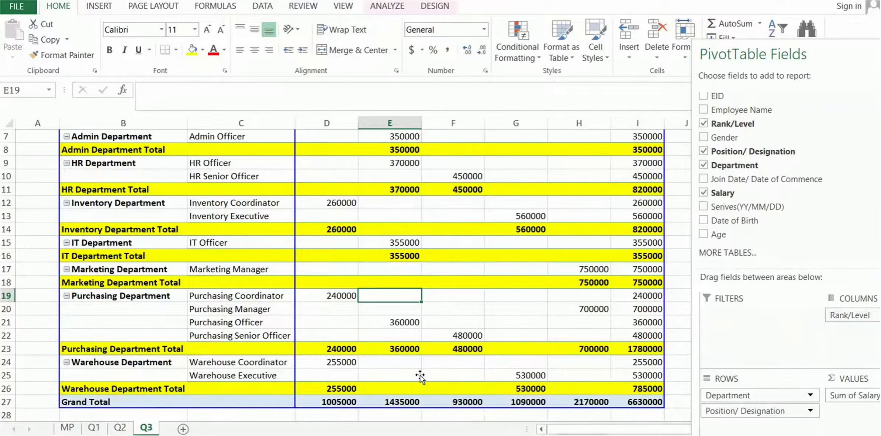
scroll(419, 376, up, 2)
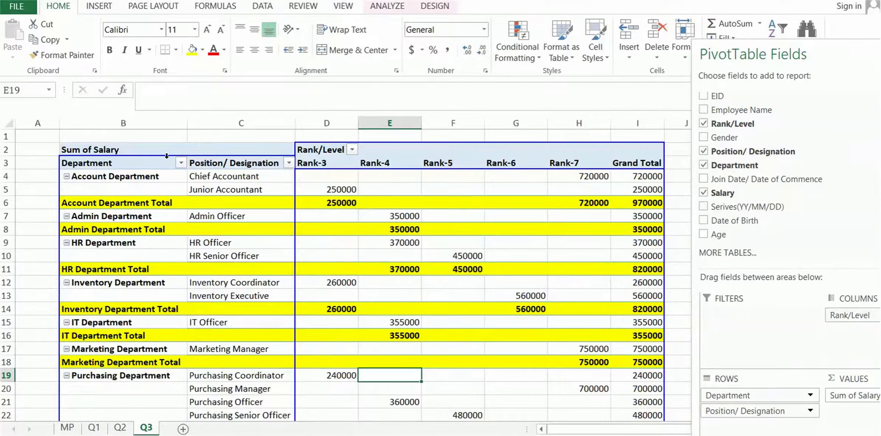
Step: Select the Department, Position/ Designation, Rank-3 and Rank-4 header cells in row 3
click(95, 163)
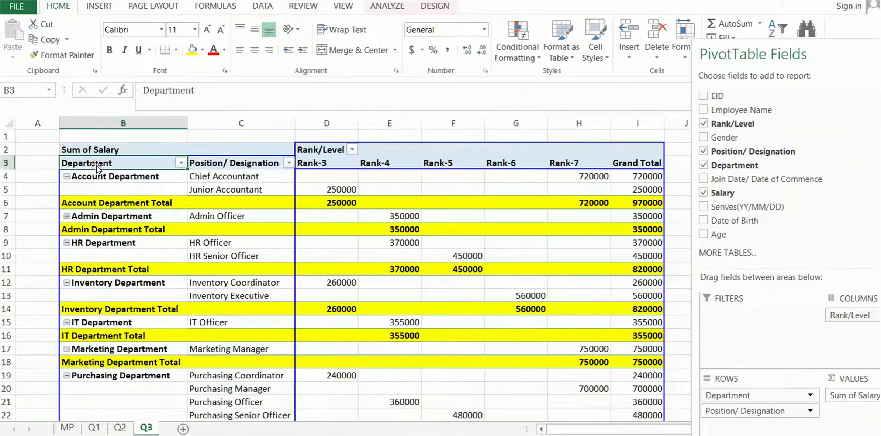
click(238, 155)
click(236, 162)
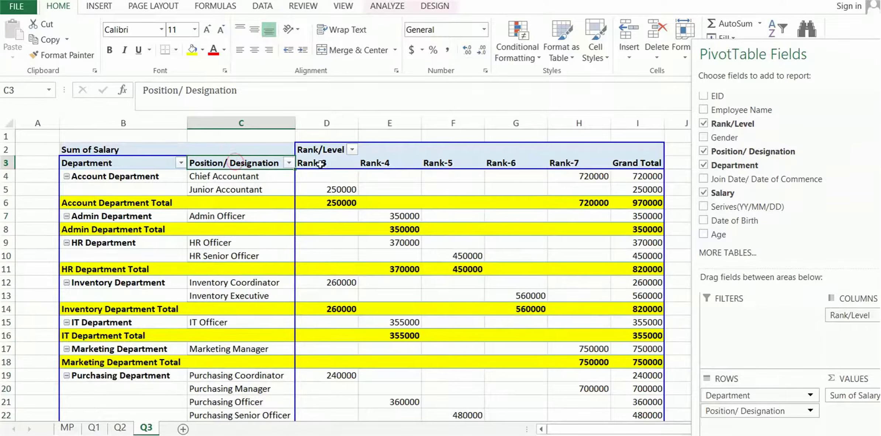
click(315, 166)
click(384, 167)
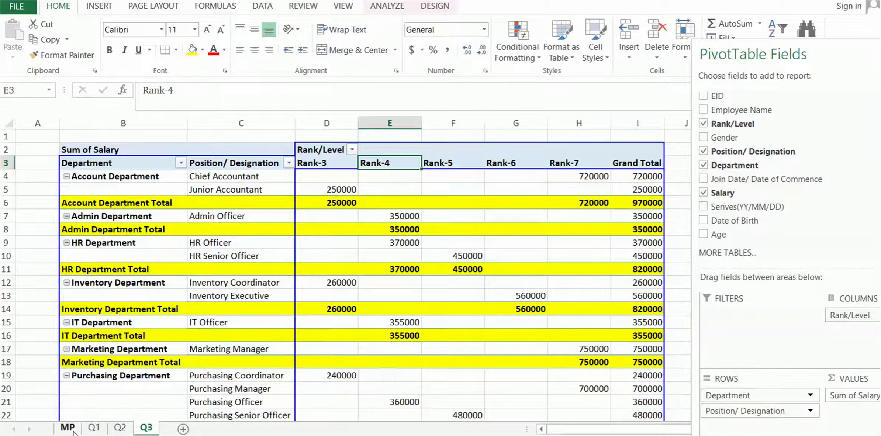
Step: Add a new worksheet and begin renaming it to Q4
click(183, 429)
right_click(181, 427)
click(210, 303)
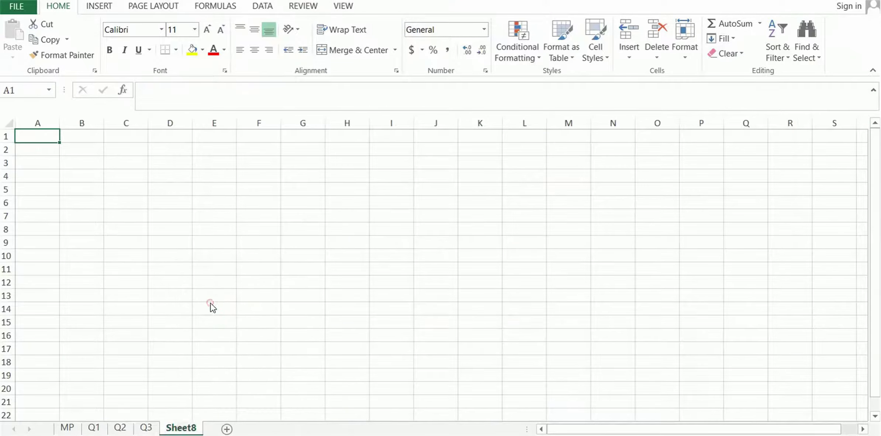
text(Q)
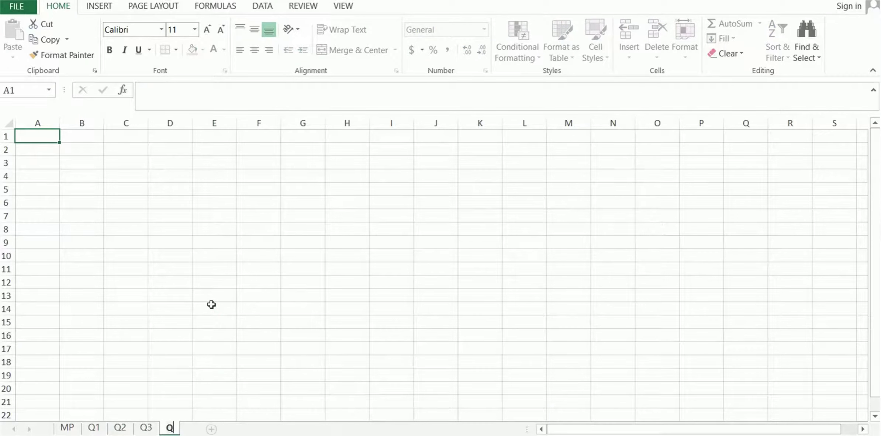
text(4)
Step: Confirm the sheet name Q4 and select a cell in the MP employee table
click(211, 305)
click(62, 429)
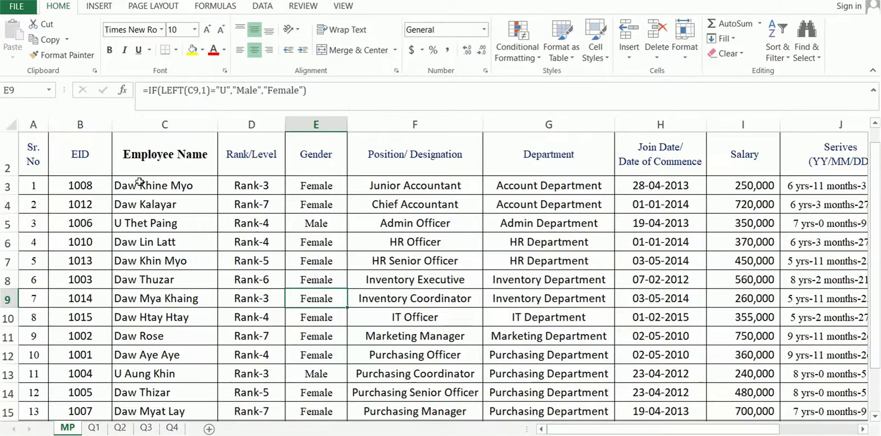
click(190, 208)
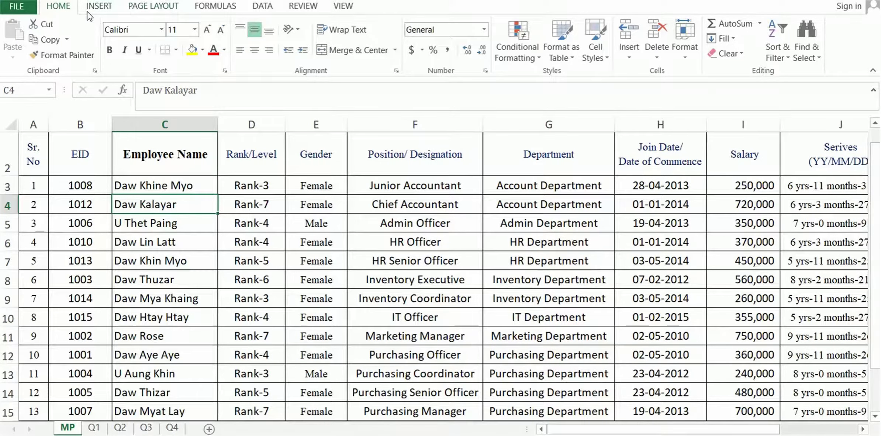
Step: Insert a PivotTable from the employee table on the existing Q4 sheet at cell B2
click(98, 6)
click(20, 37)
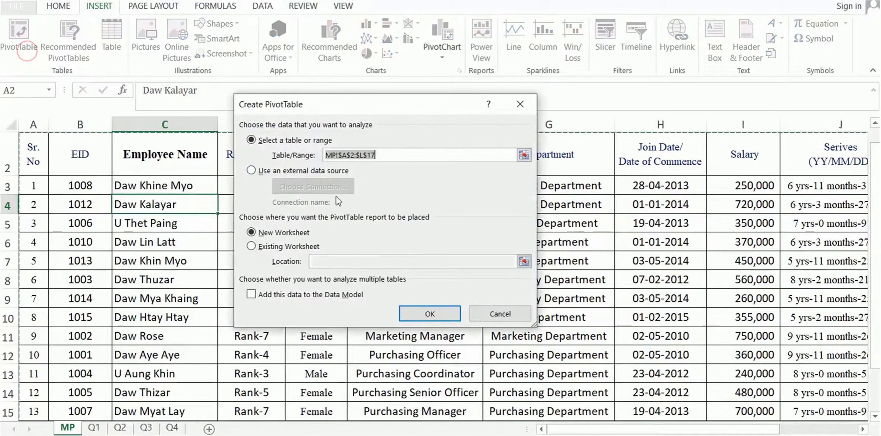
click(287, 247)
click(322, 264)
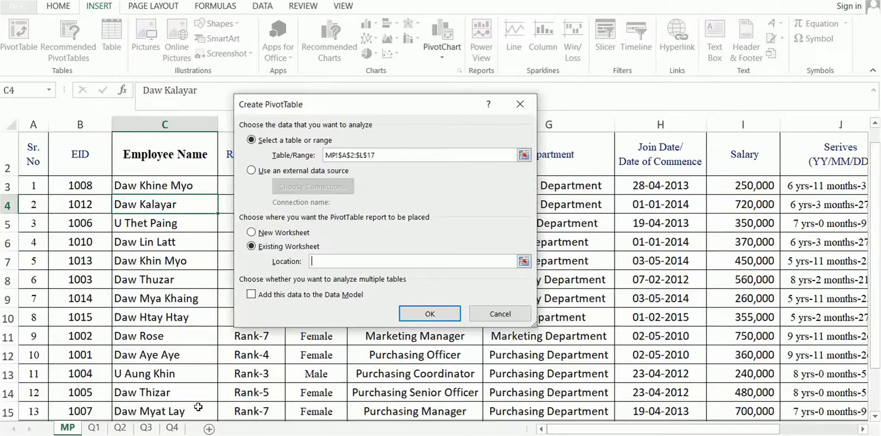
click(172, 428)
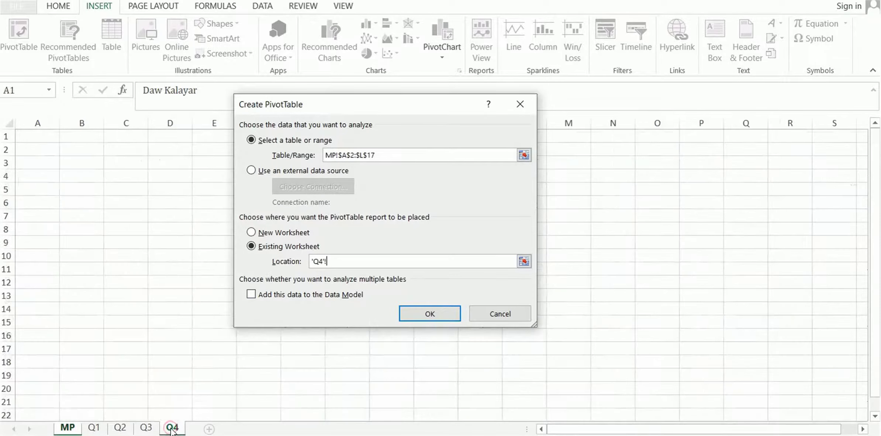
click(73, 147)
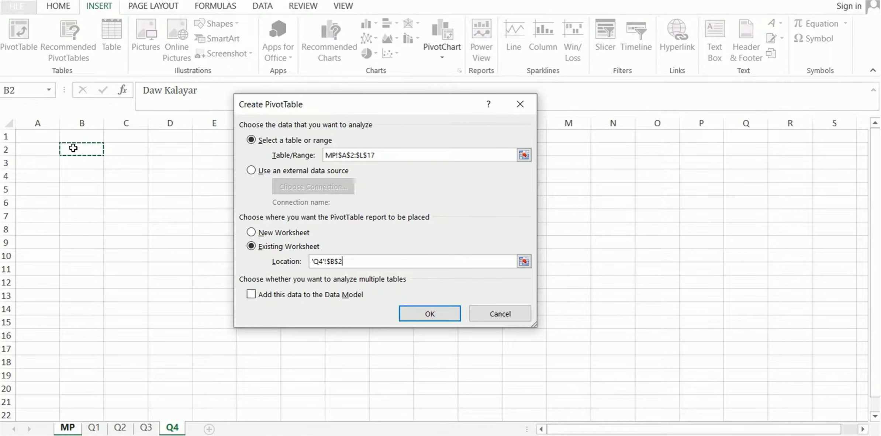
click(433, 313)
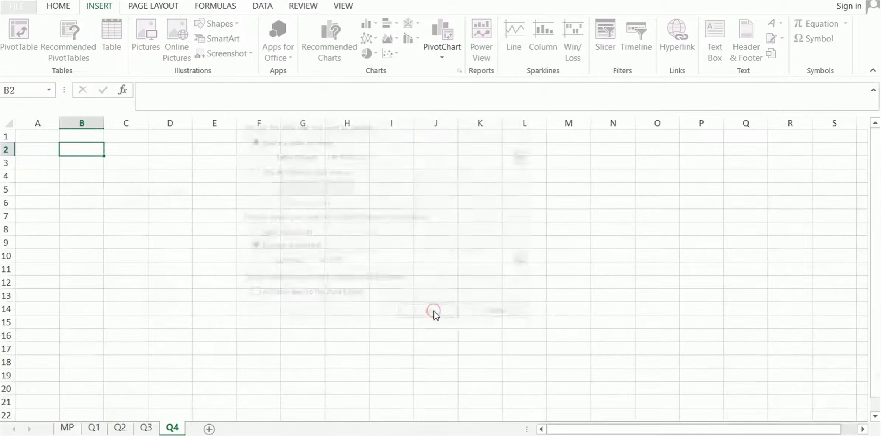
click(157, 240)
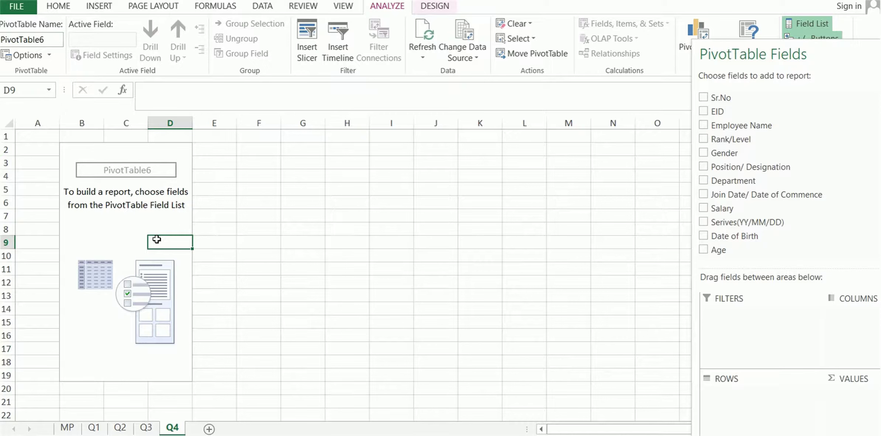
Step: Set Department as rows, Rank/Level as columns and Count of Employee Name as values, totalling 15
drag(854, 52, 403, 20)
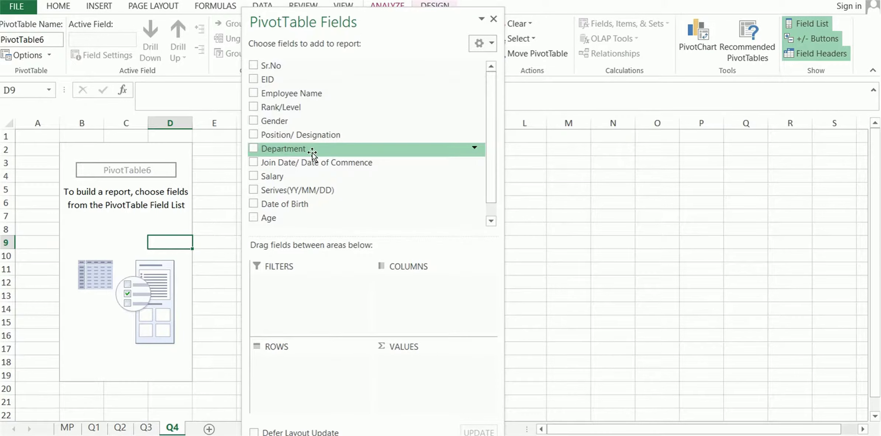
drag(311, 151, 319, 363)
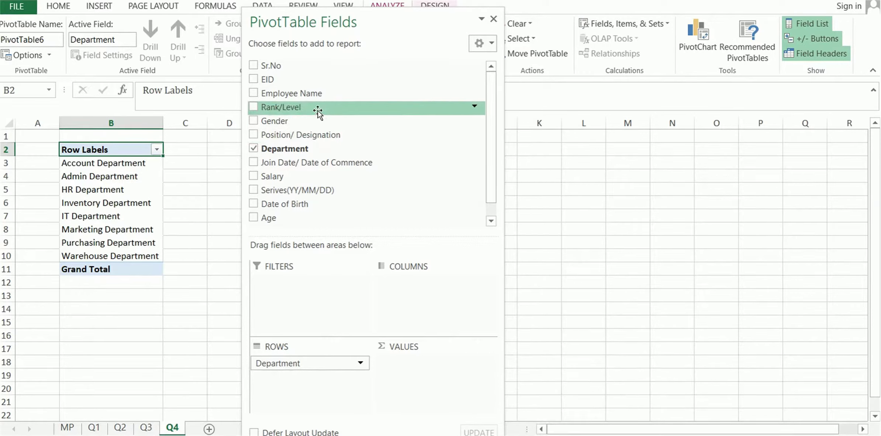
drag(318, 111, 390, 200)
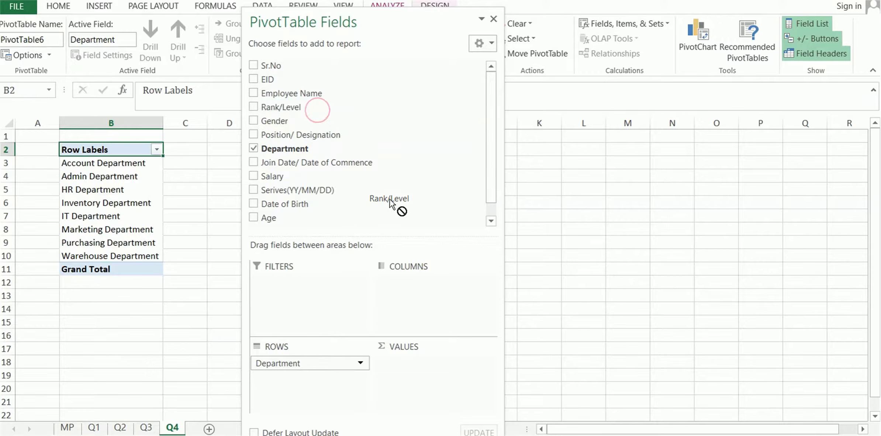
drag(389, 200, 425, 279)
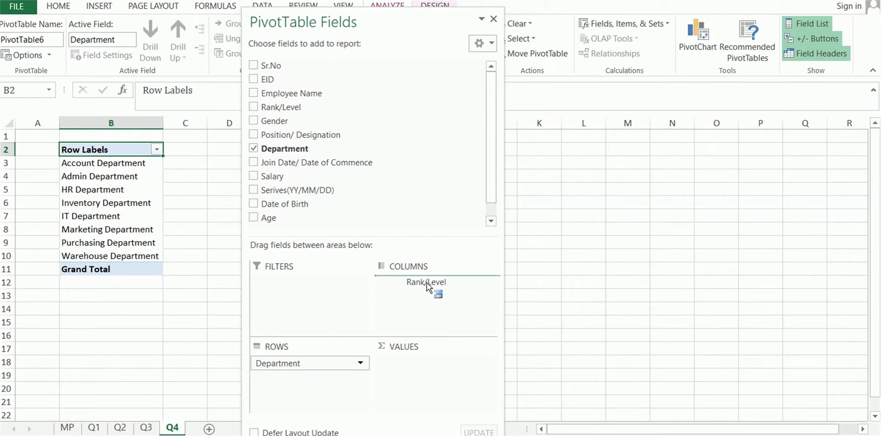
drag(427, 287, 427, 287)
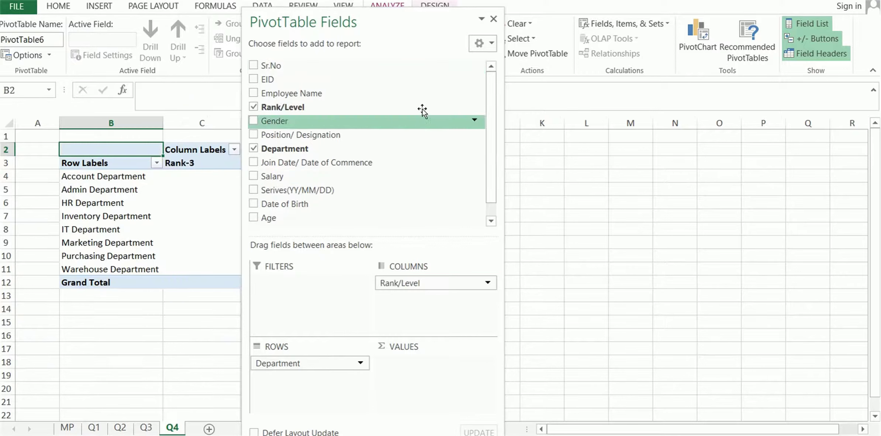
drag(424, 18, 663, 0)
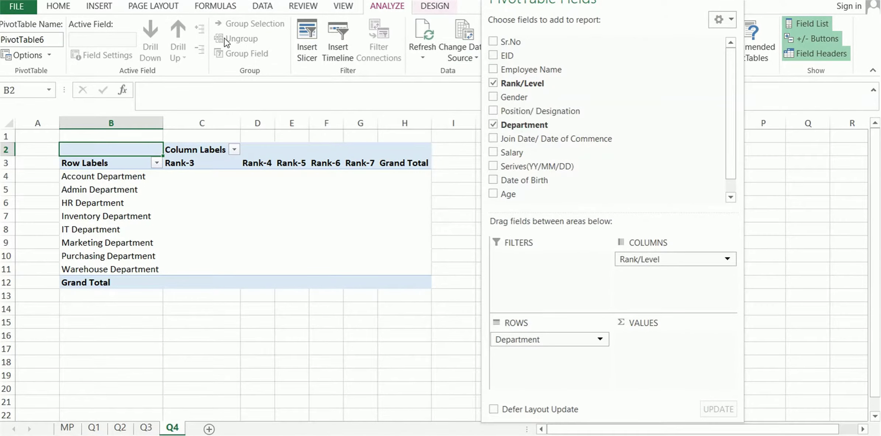
mouse_move(531, 70)
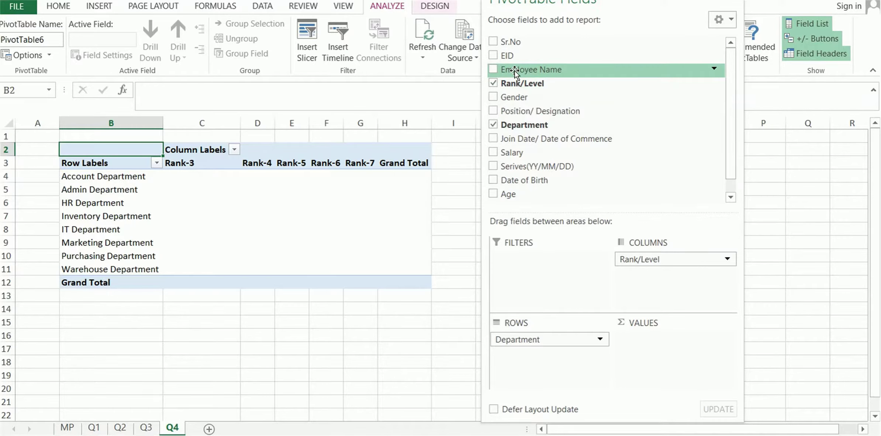
drag(515, 70, 670, 363)
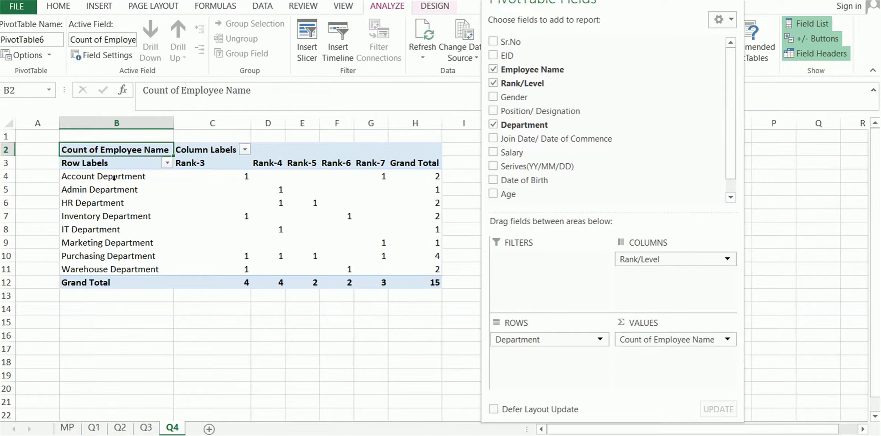
drag(212, 123, 370, 123)
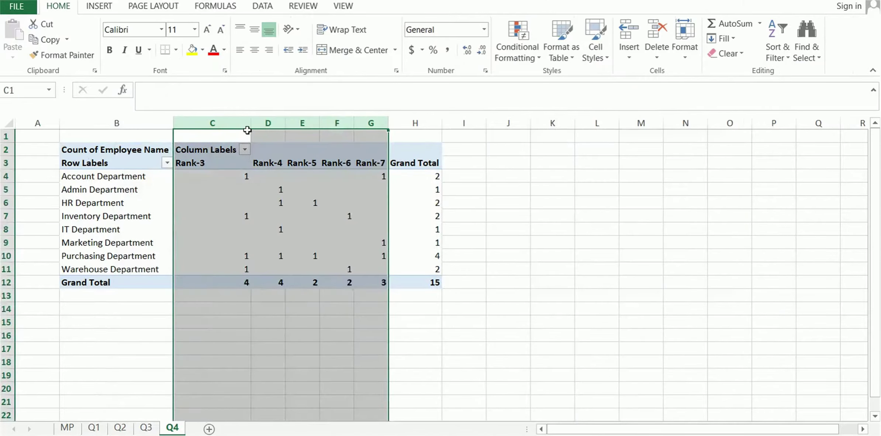
Step: Widen rank columns C through G equally and centre their counts
drag(251, 123, 223, 122)
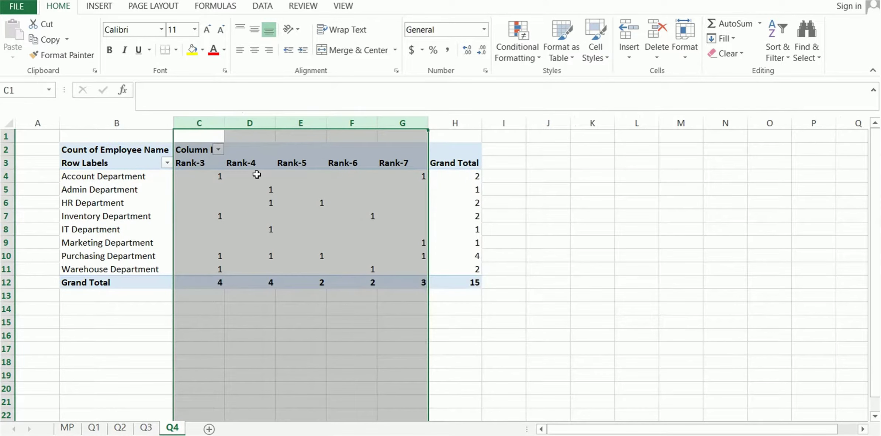
click(257, 174)
mouse_move(200, 177)
click(211, 177)
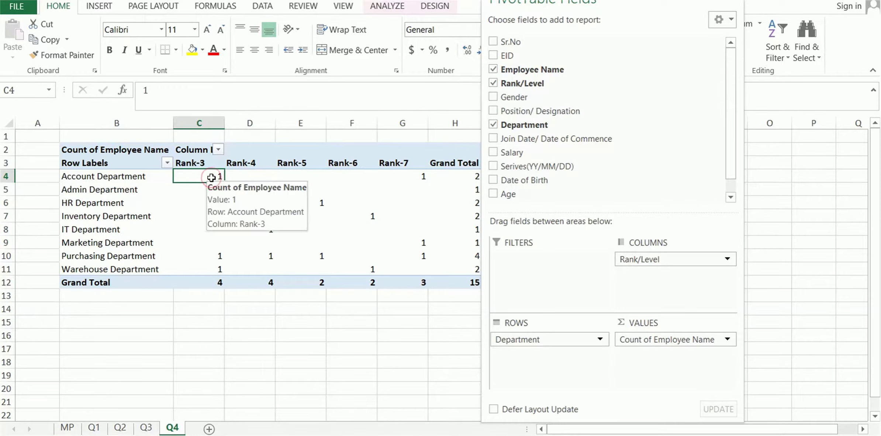
click(395, 176)
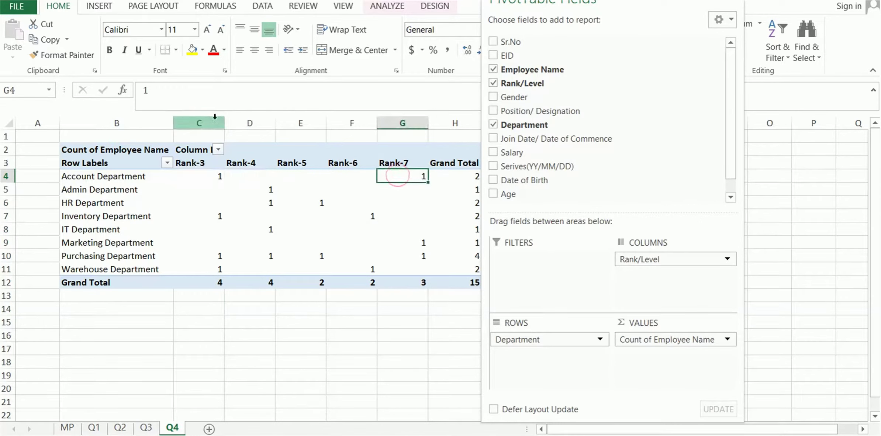
drag(214, 117, 401, 118)
click(253, 51)
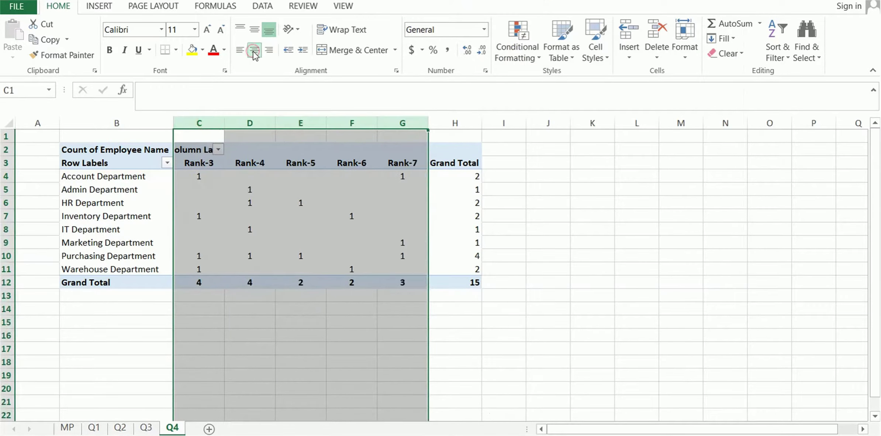
click(300, 189)
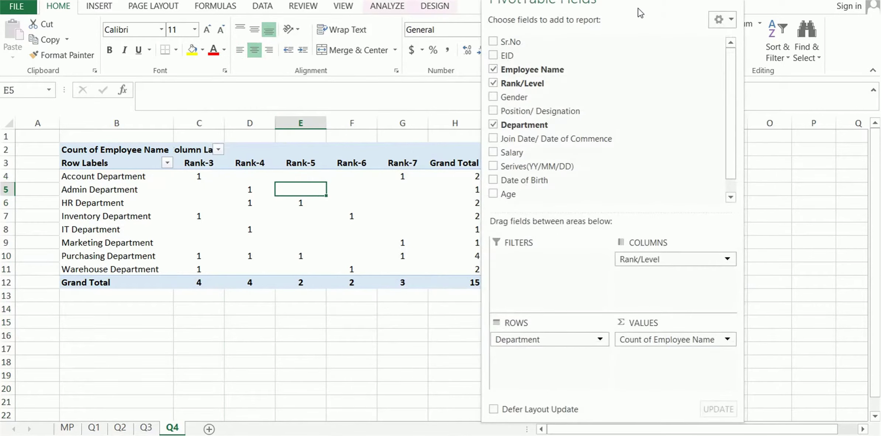
Step: Move Rank/Level from Columns to Rows beneath Department in the PivotTable field list
mouse_move(642, 7)
mouse_down()
mouse_move(681, 31)
mouse_move(682, 11)
mouse_up()
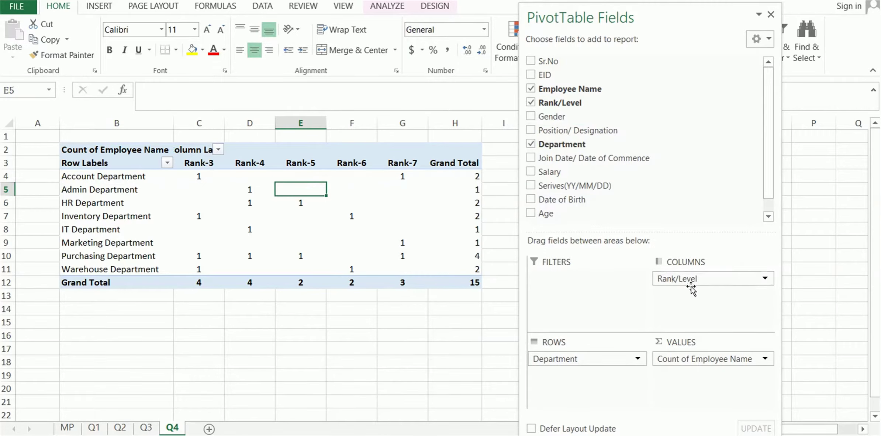
drag(696, 281, 585, 378)
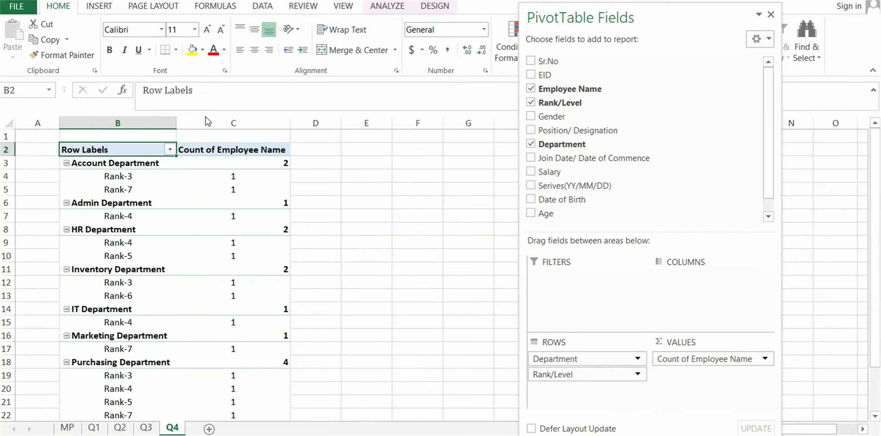
click(150, 180)
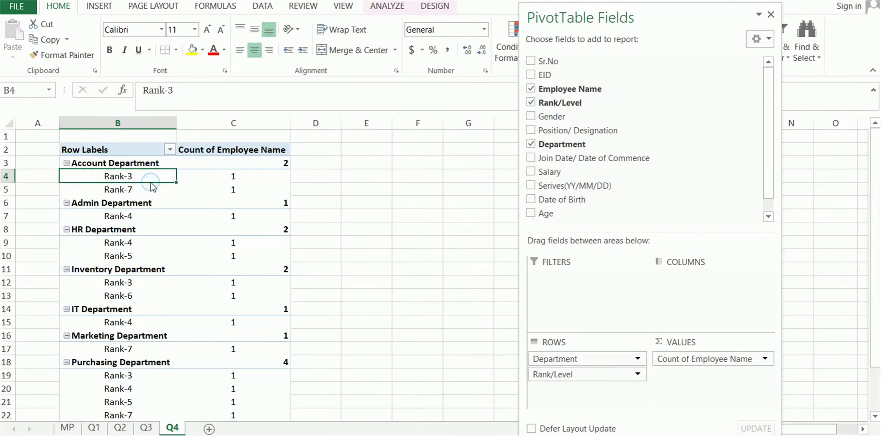
Step: Turn on Classic PivotTable layout in PivotTable Options' Display settings
right_click(151, 177)
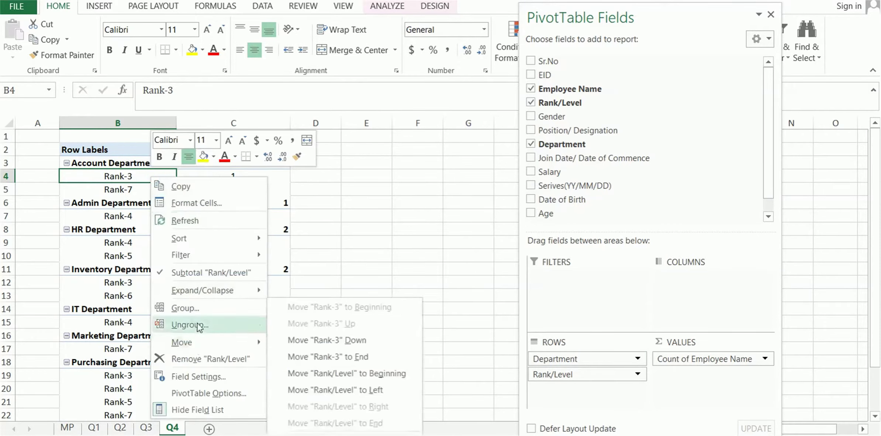
click(199, 394)
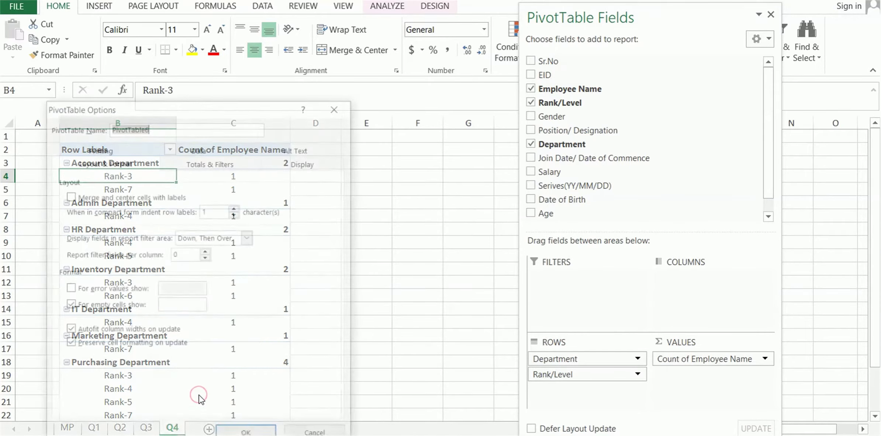
drag(238, 107, 416, 72)
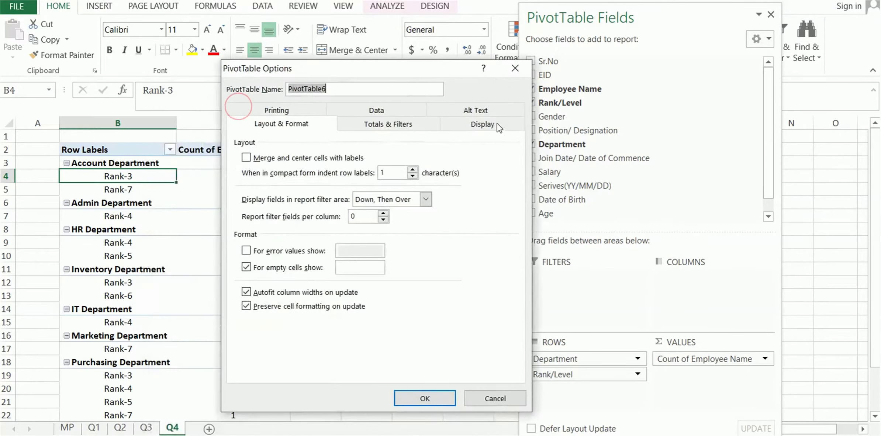
click(483, 124)
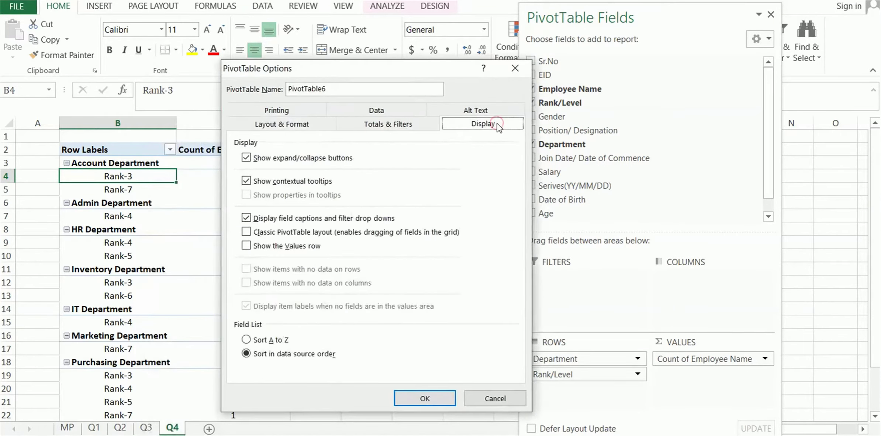
click(267, 232)
click(424, 399)
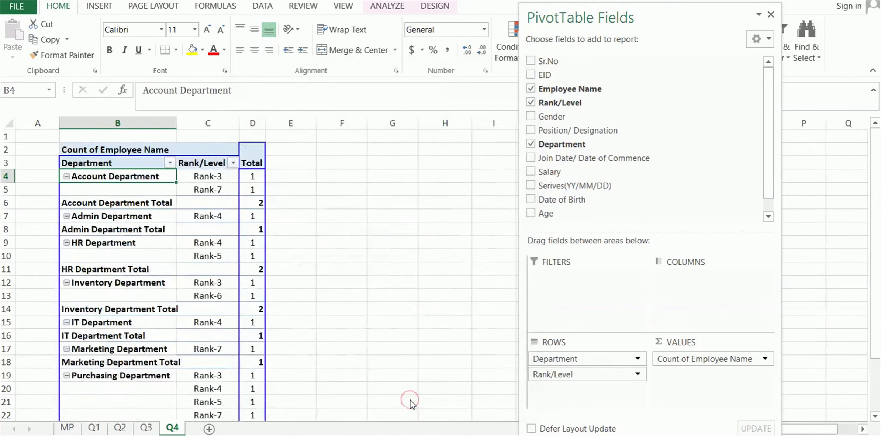
Step: Centre the values in the Total column D
click(210, 169)
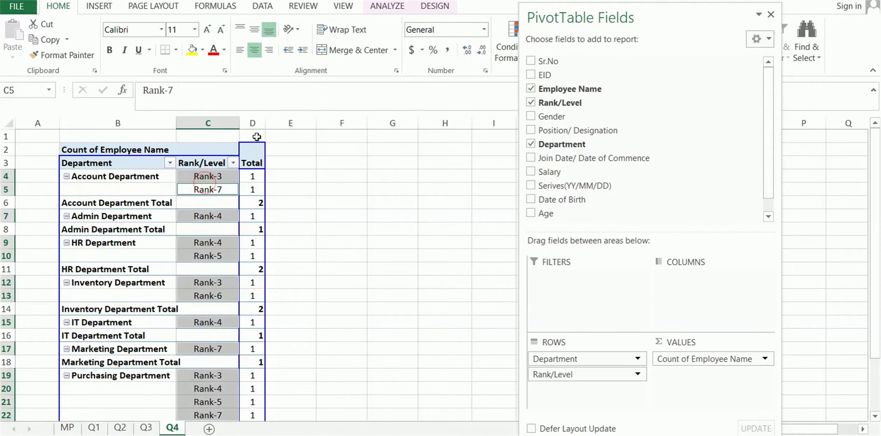
click(252, 123)
click(254, 51)
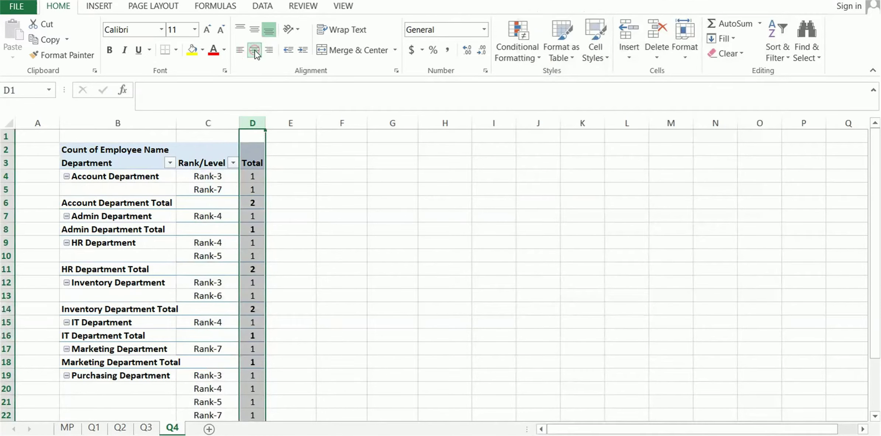
click(258, 212)
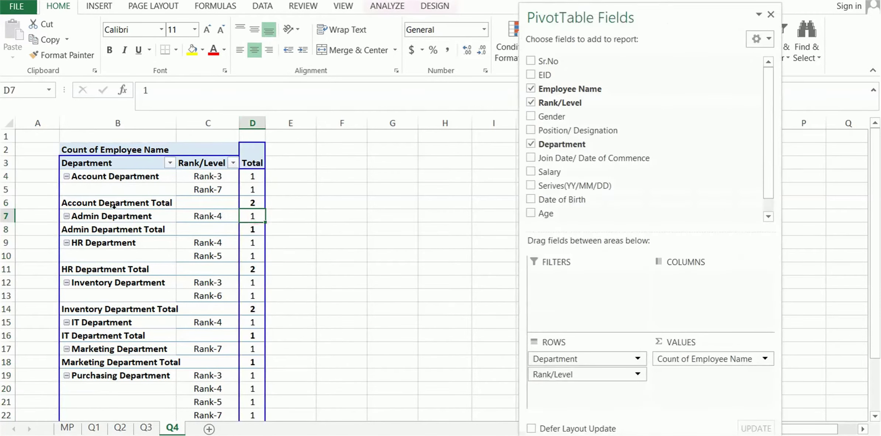
Step: Fill all the department total rows yellow
click(63, 204)
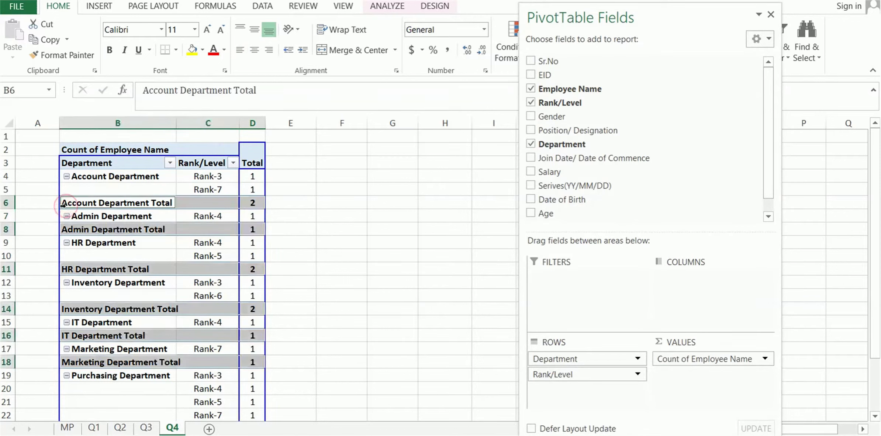
click(189, 51)
click(280, 216)
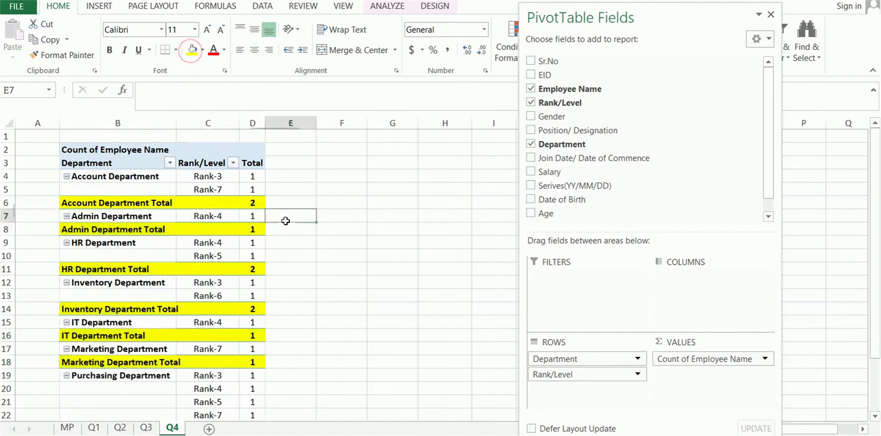
click(132, 177)
click(202, 177)
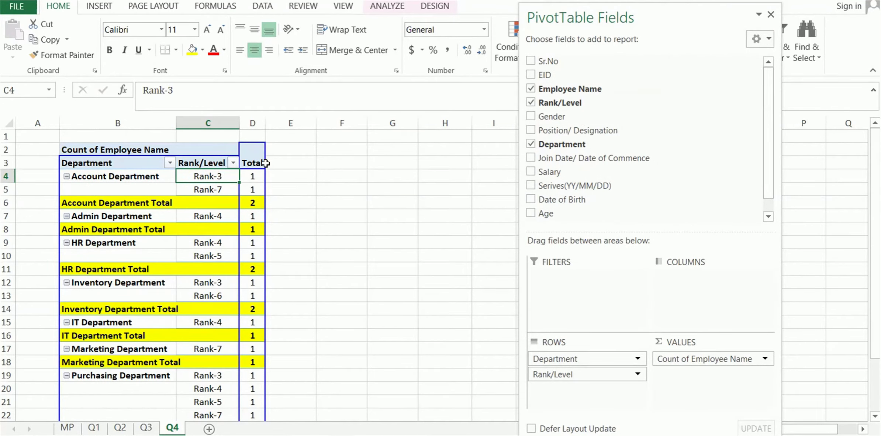
Step: Review the Q4 pivot down to the Grand Total, then visit sheets Q1, Q2, Q3 and MP
scroll(231, 257, down, 3)
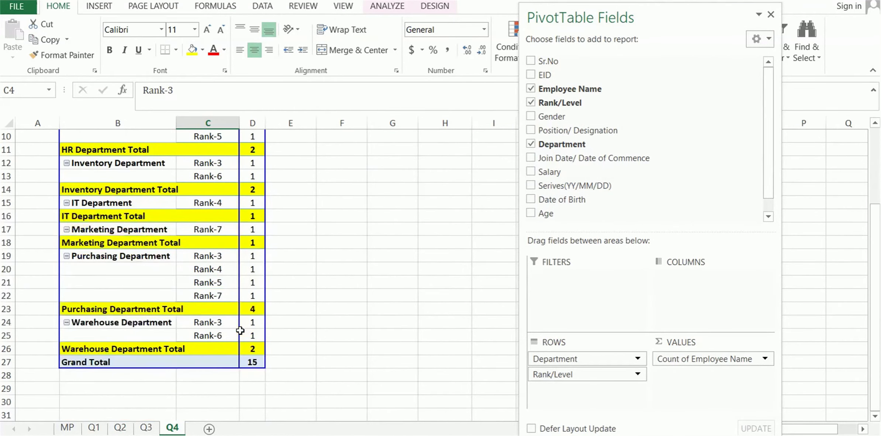
scroll(234, 339, up, 3)
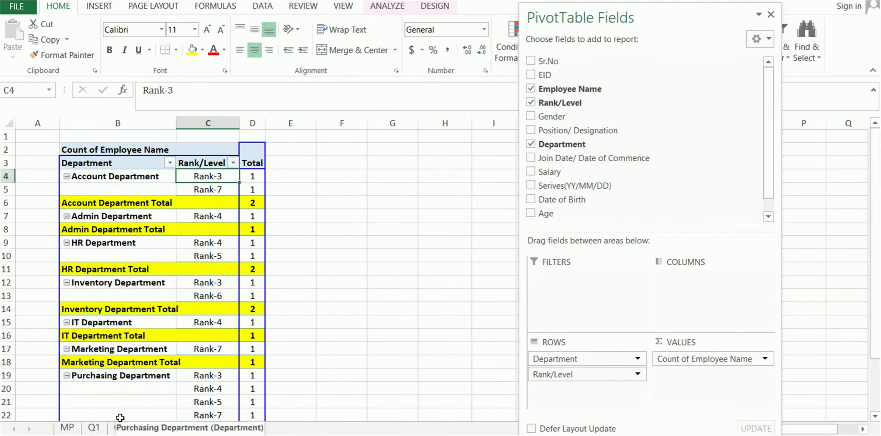
click(94, 428)
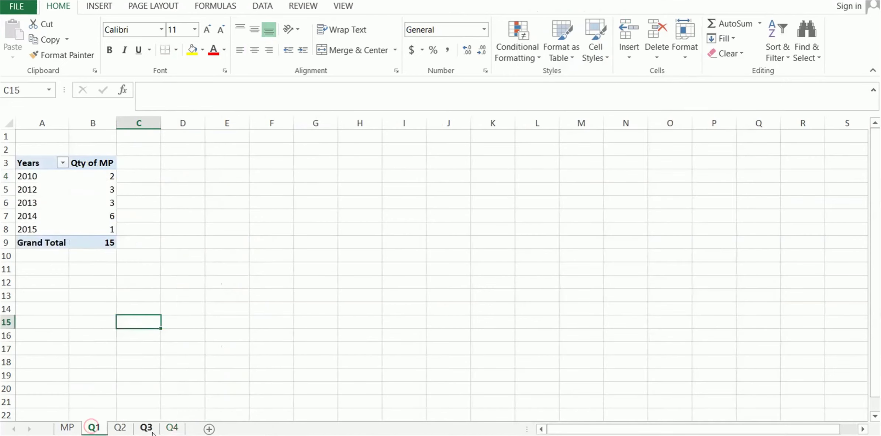
click(120, 428)
click(146, 428)
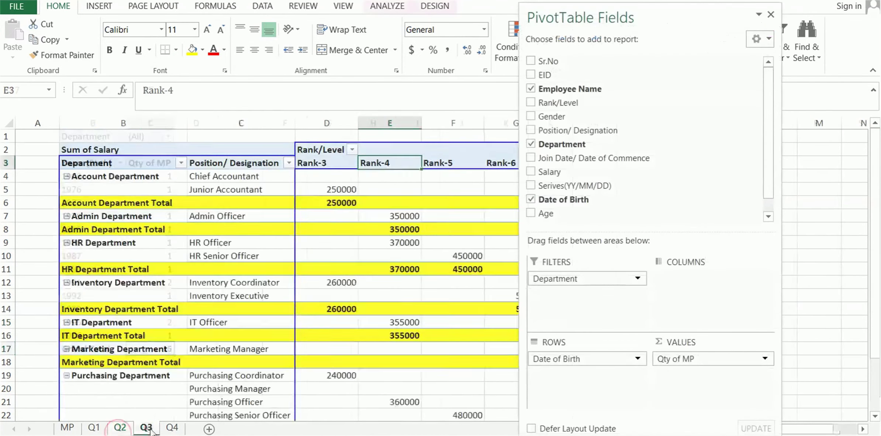
click(67, 428)
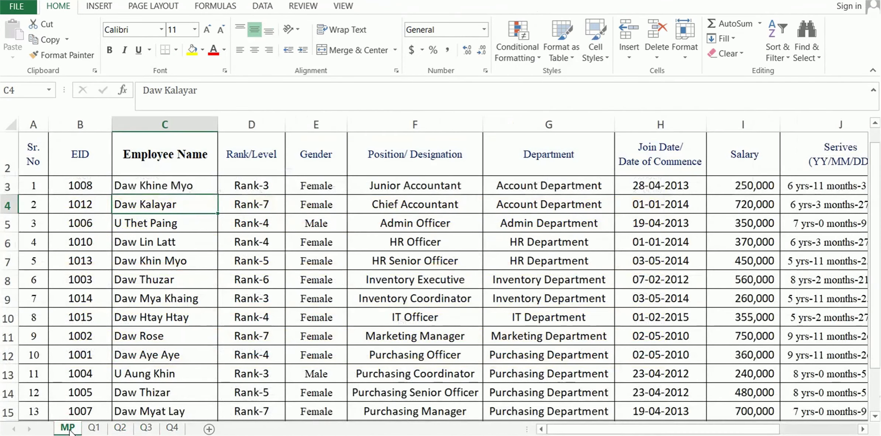